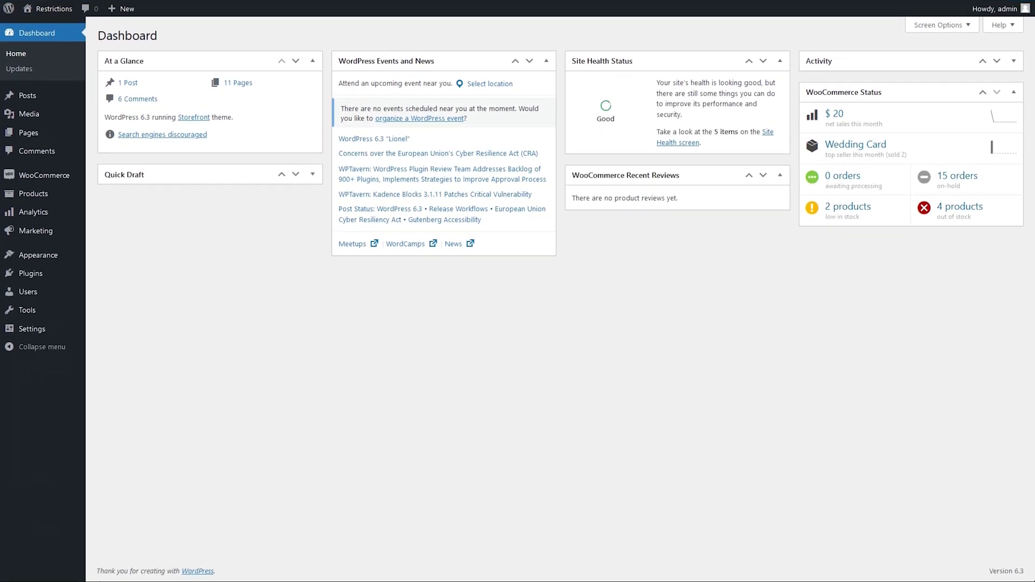
- Open a blank Add New Field form from the WooCommerce Custom Fields Rules tab
mouse_move(76, 181)
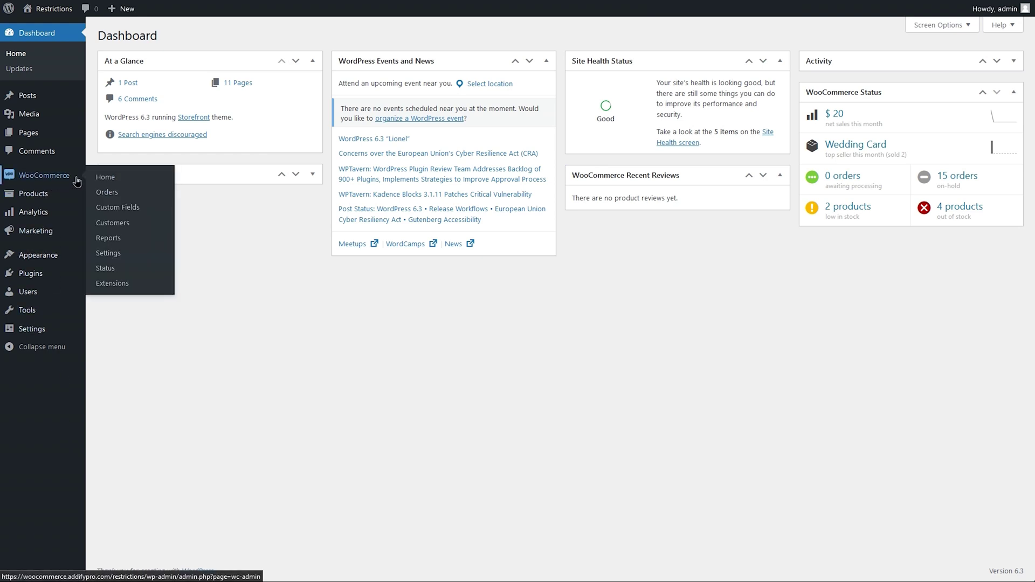
left_click(113, 207)
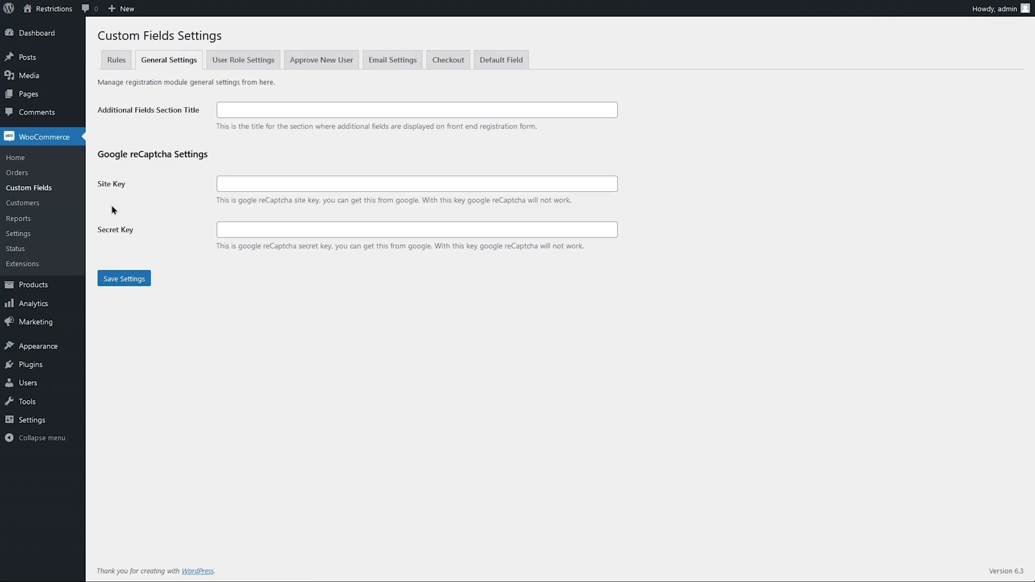
left_click(117, 61)
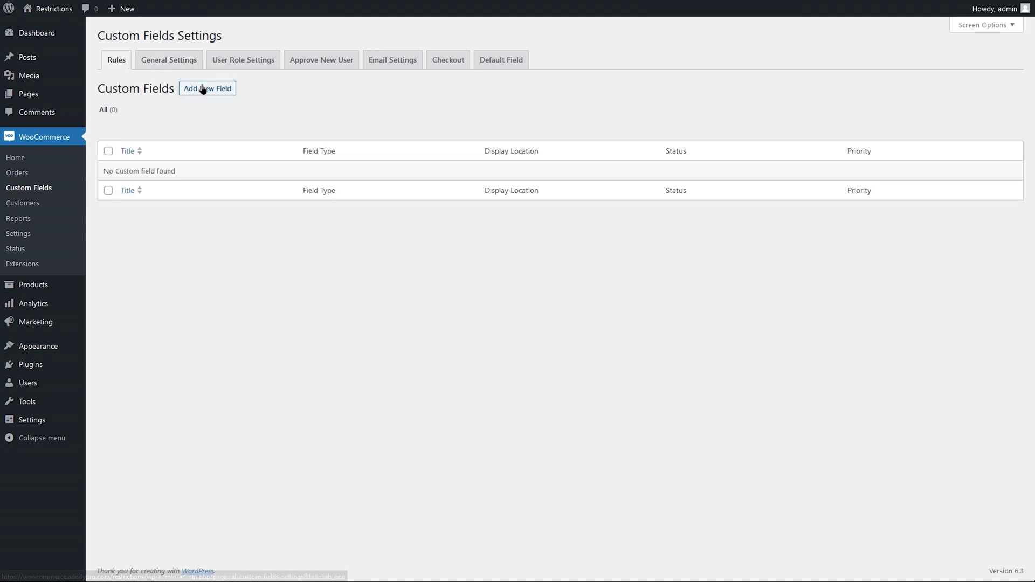
left_click(206, 91)
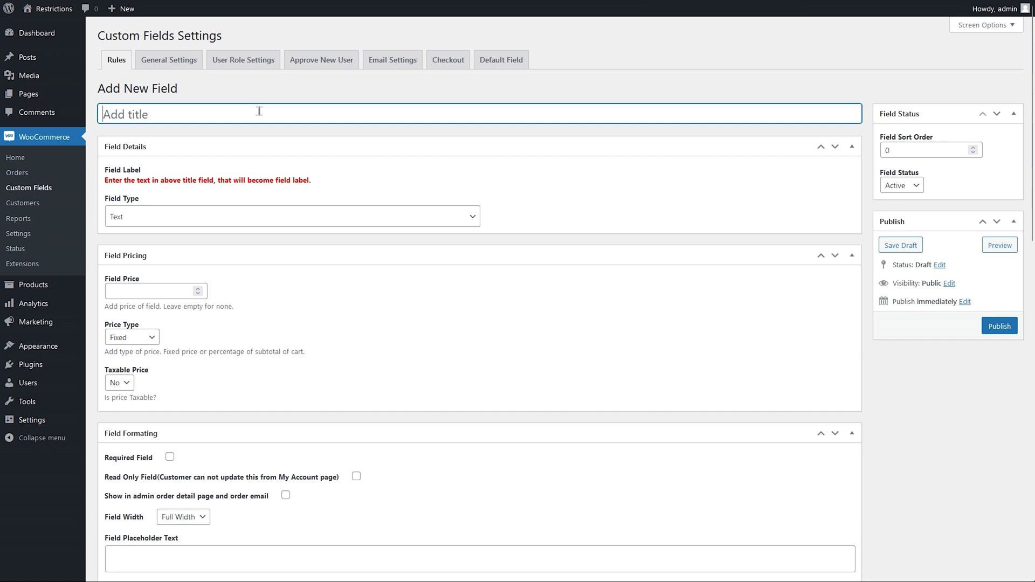
- Title the field 'How did you find Us?', make it a Select (dropdown), and add an option row
type("How did you find Us?")
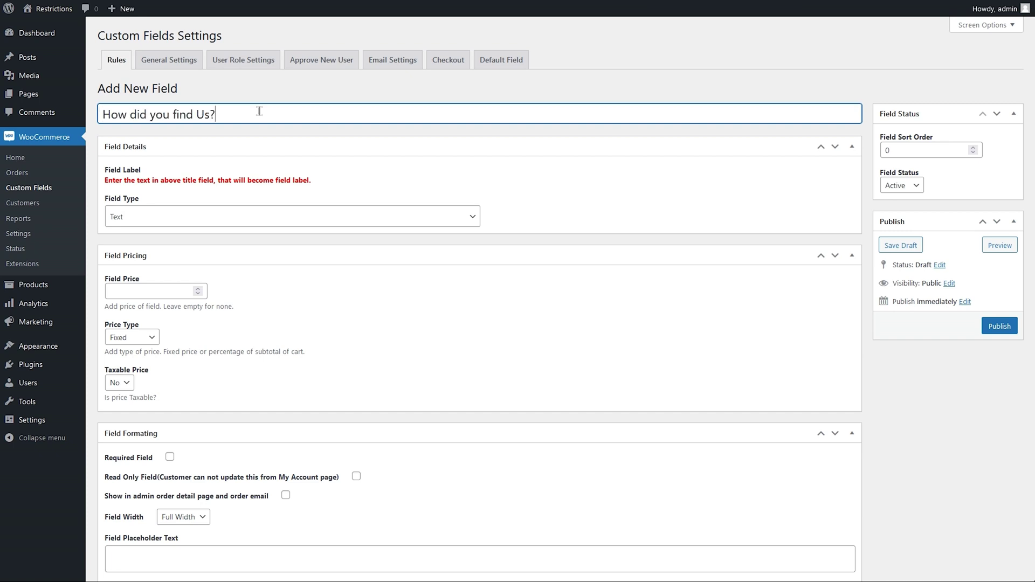
left_click(317, 187)
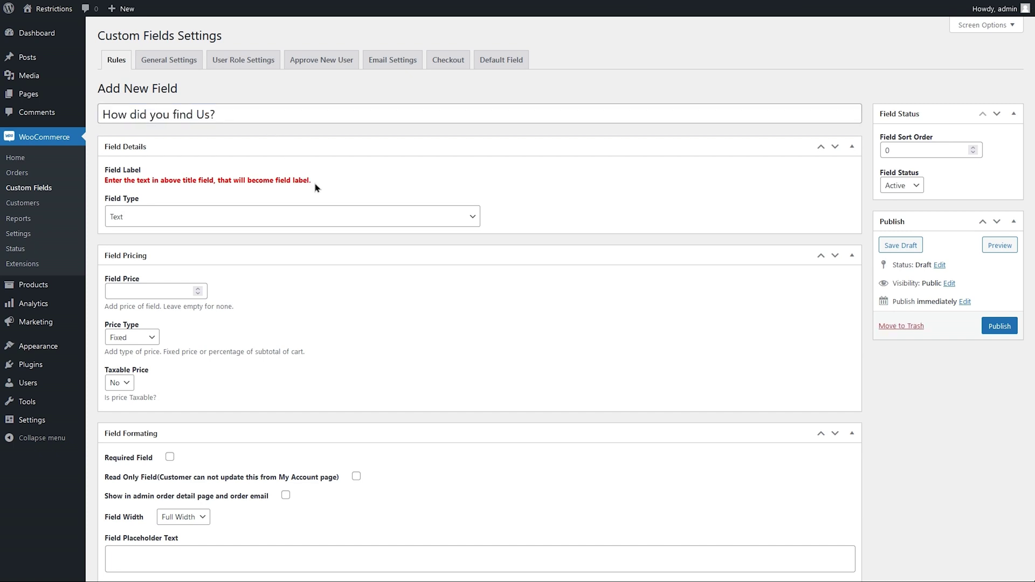
left_click(331, 218)
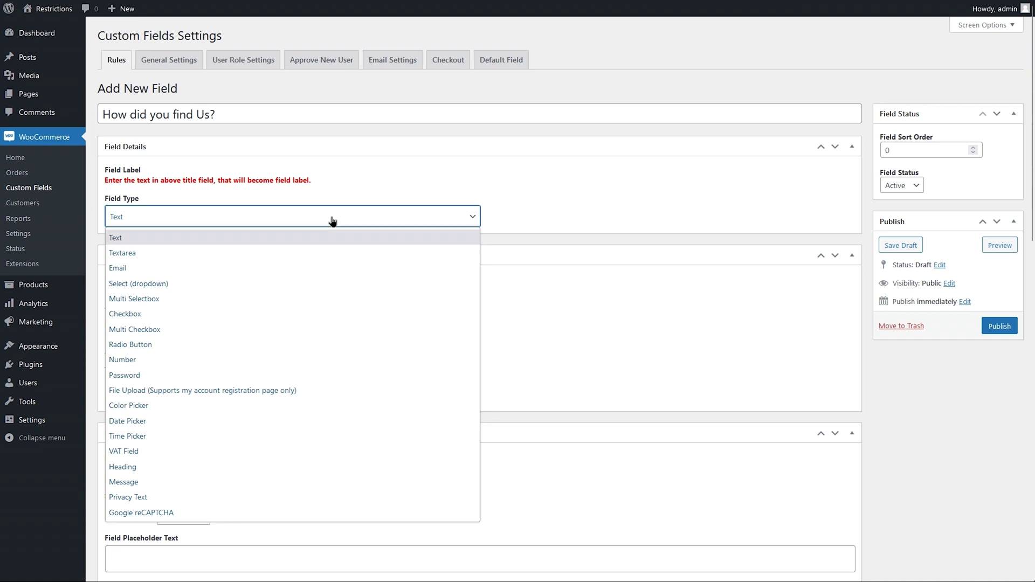
left_click(331, 284)
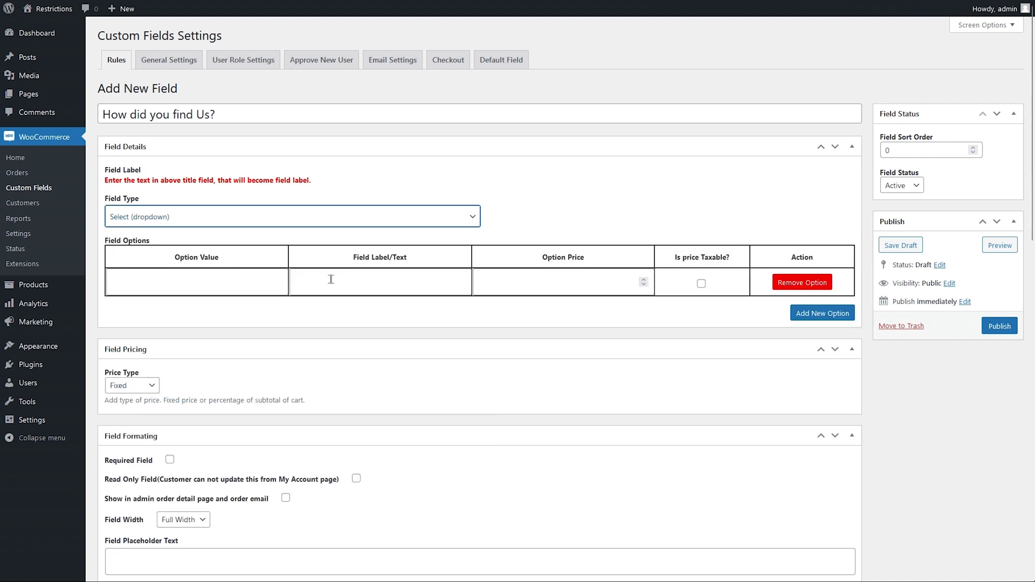
left_click(834, 312)
- Add a third option row for Facebook, Google and Others, with no prices and Fixed price type
left_click(832, 348)
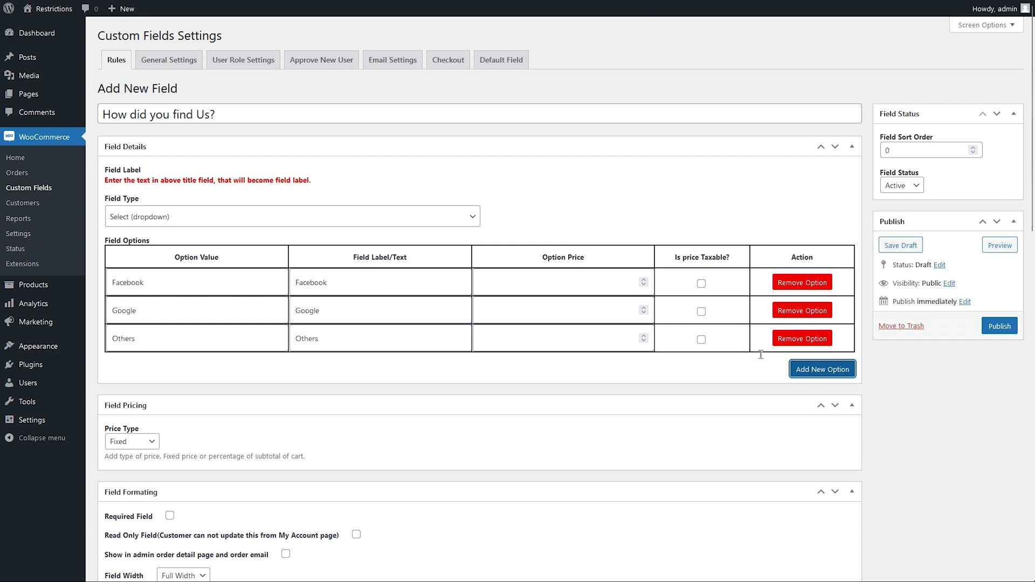
left_click(572, 282)
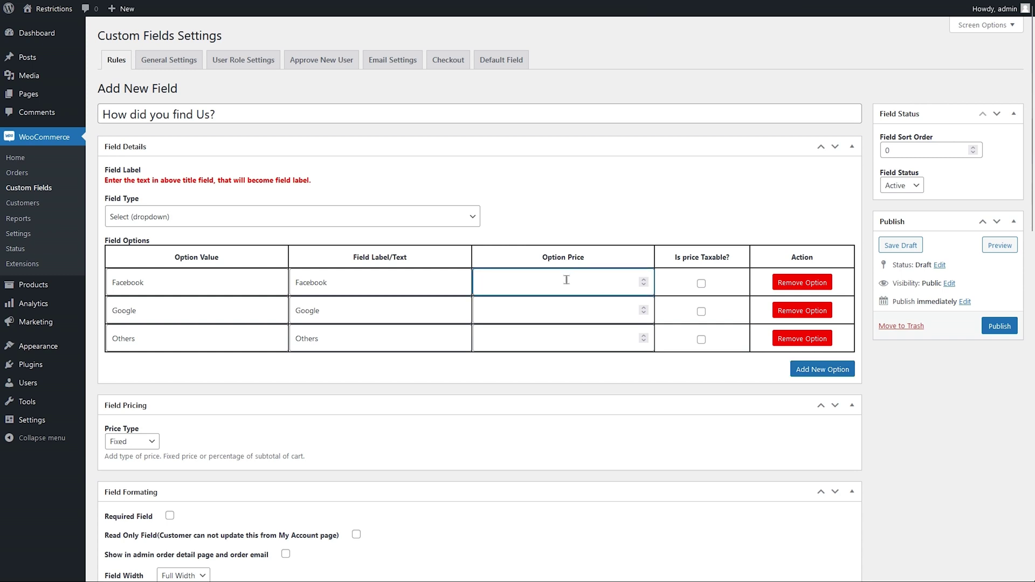
left_click(566, 313)
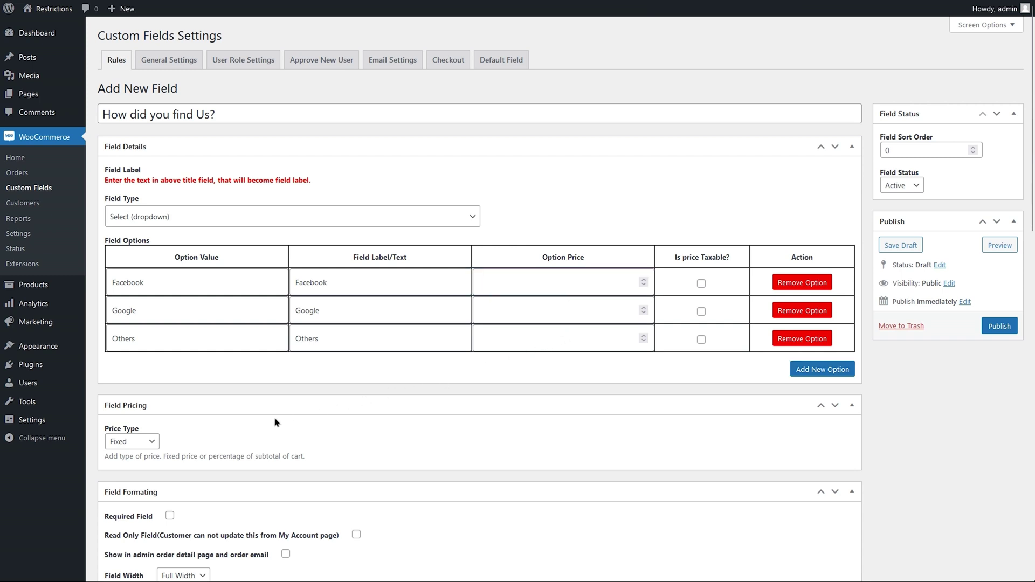
left_click(146, 446)
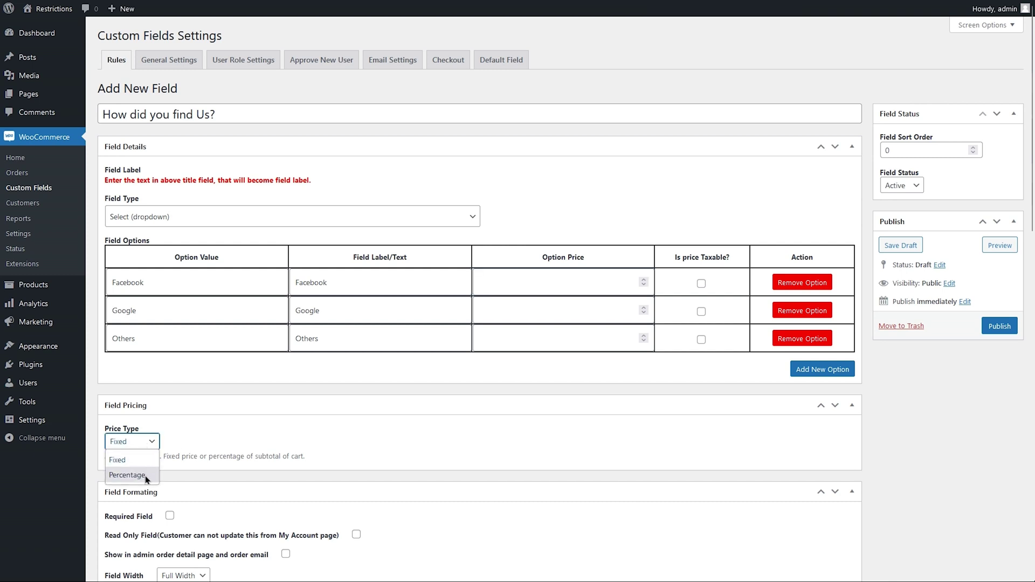
left_click(152, 443)
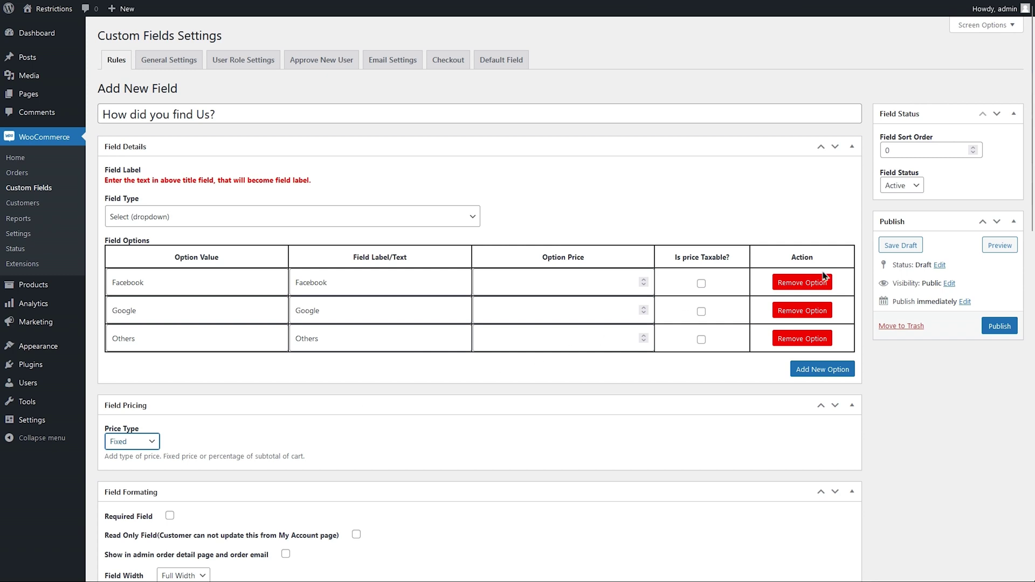
- Make the field required, shown in admin orders, and Half Width
scroll(997, 216, "down", 5)
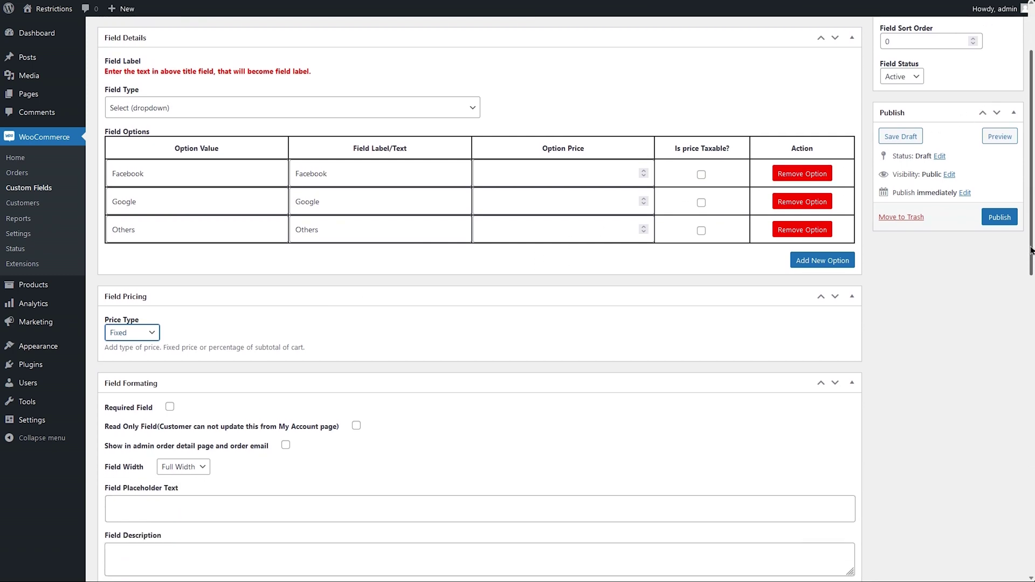
scroll(970, 270, "down", 1)
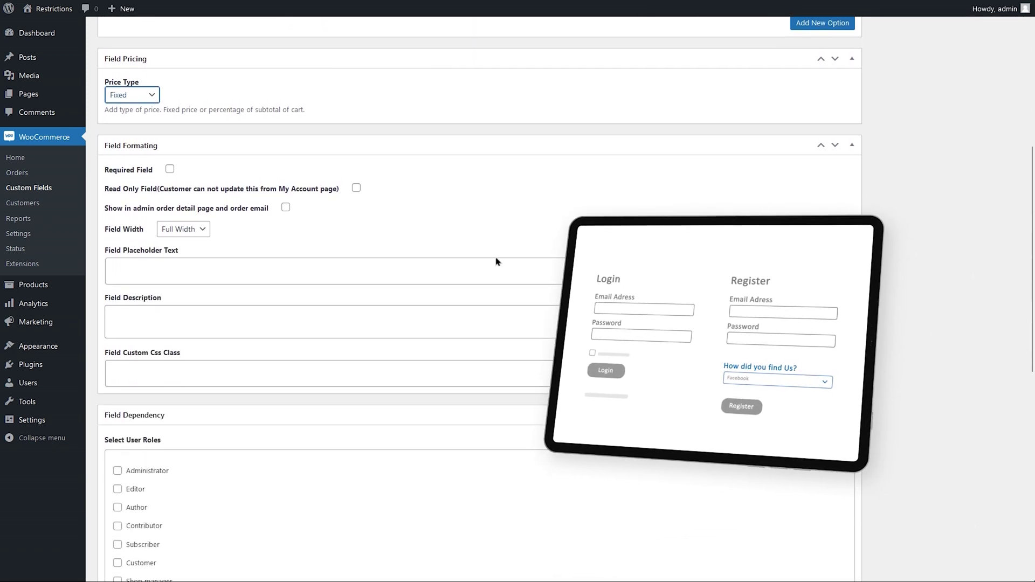
left_click(170, 169)
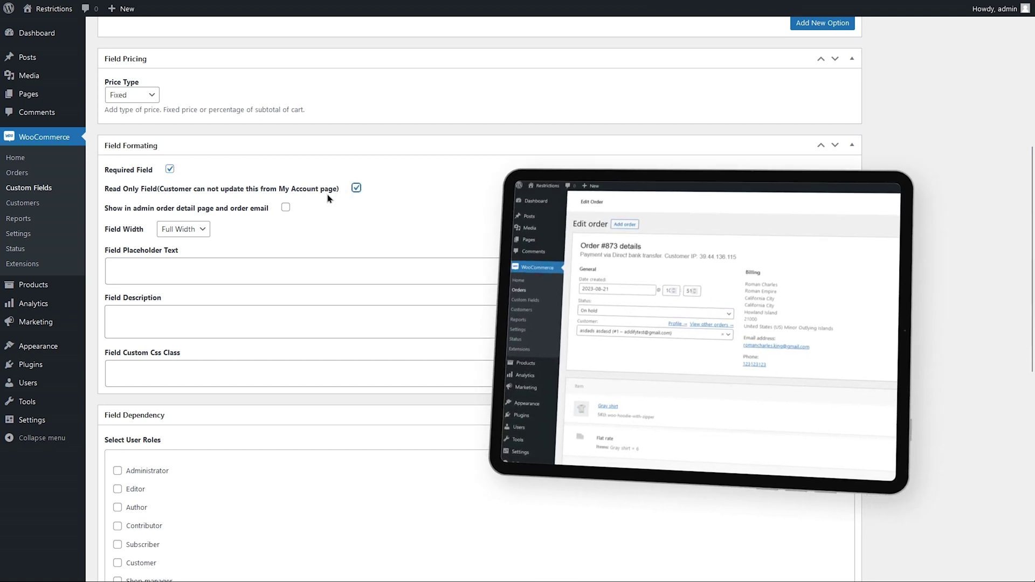
left_click(285, 208)
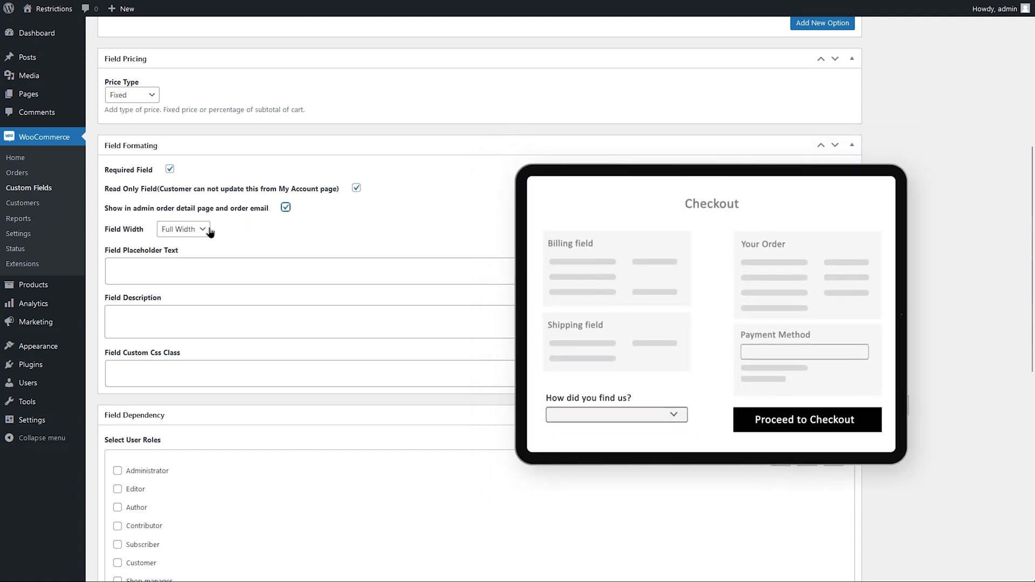
left_click(205, 230)
left_click(202, 262)
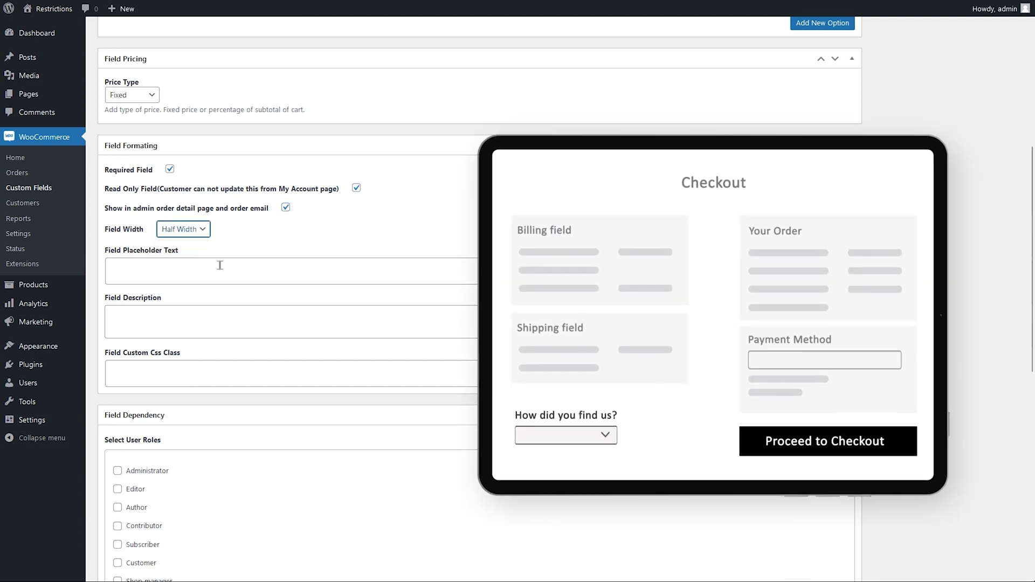
- Set placeholder 'Facebook' and description 'Let us know how did you find us?'
left_click(245, 270)
type("Facebook")
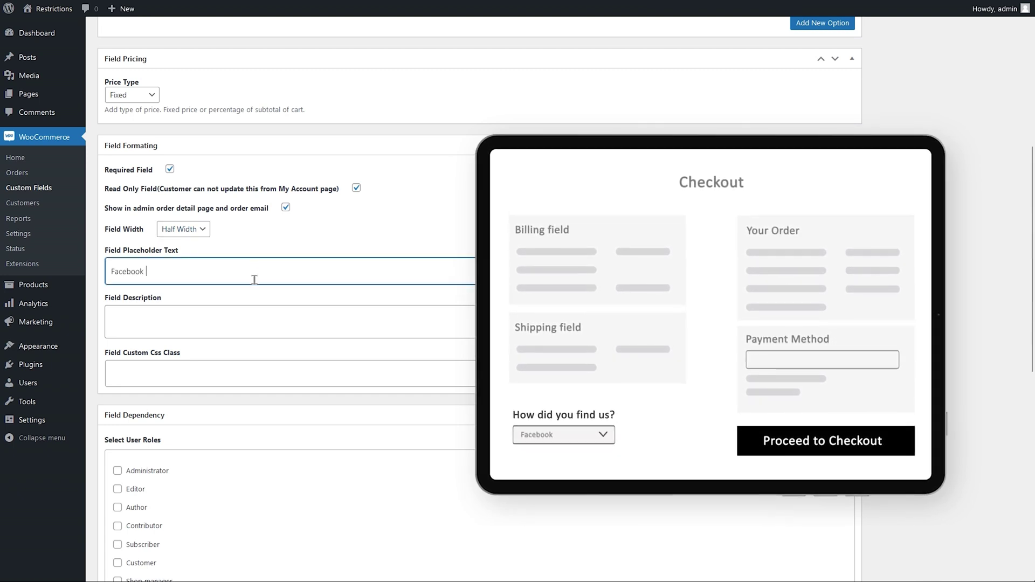
left_click(286, 318)
type("Let us know how did you find us?")
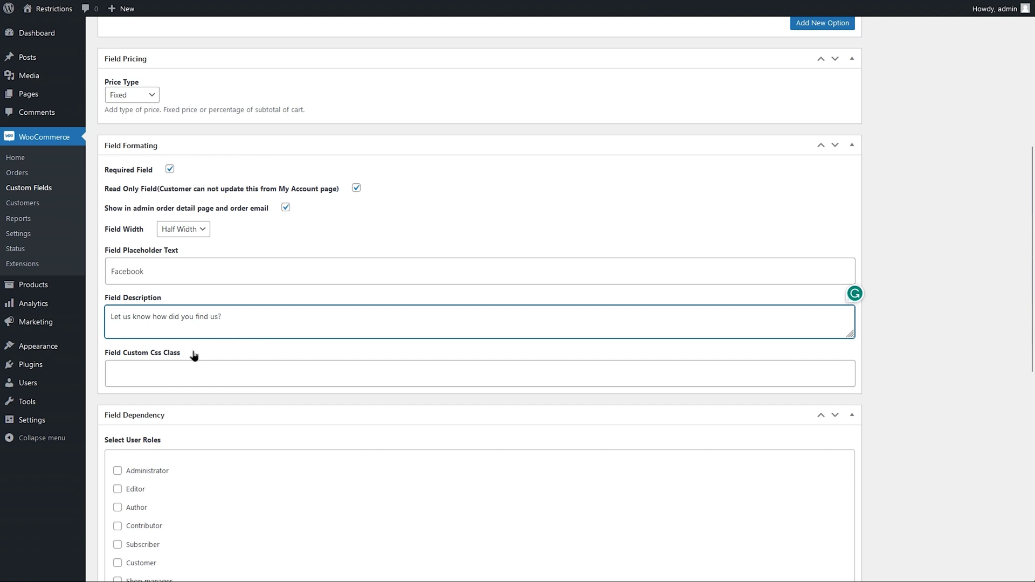
left_click(193, 356)
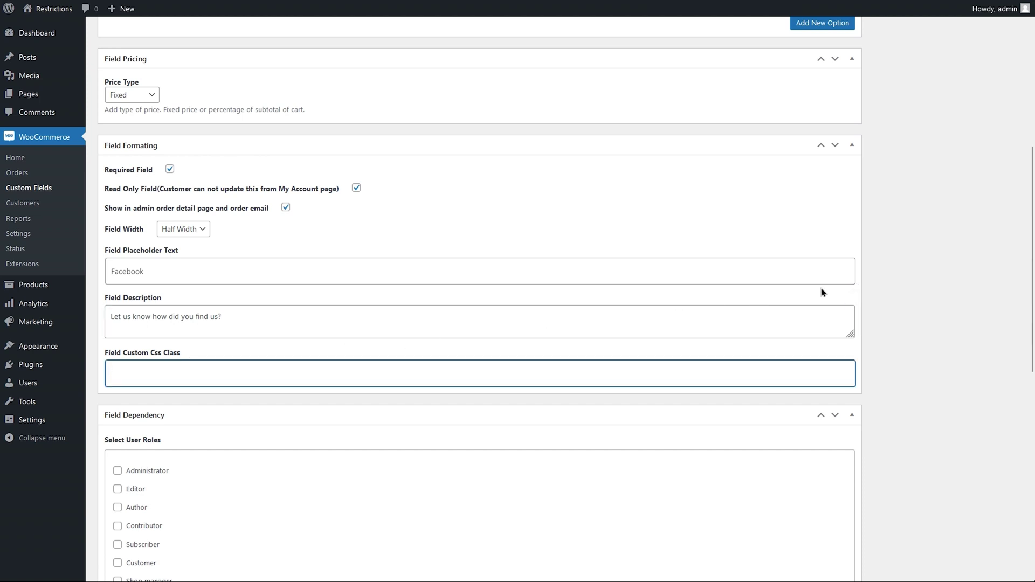
scroll(1024, 265, "down", 4)
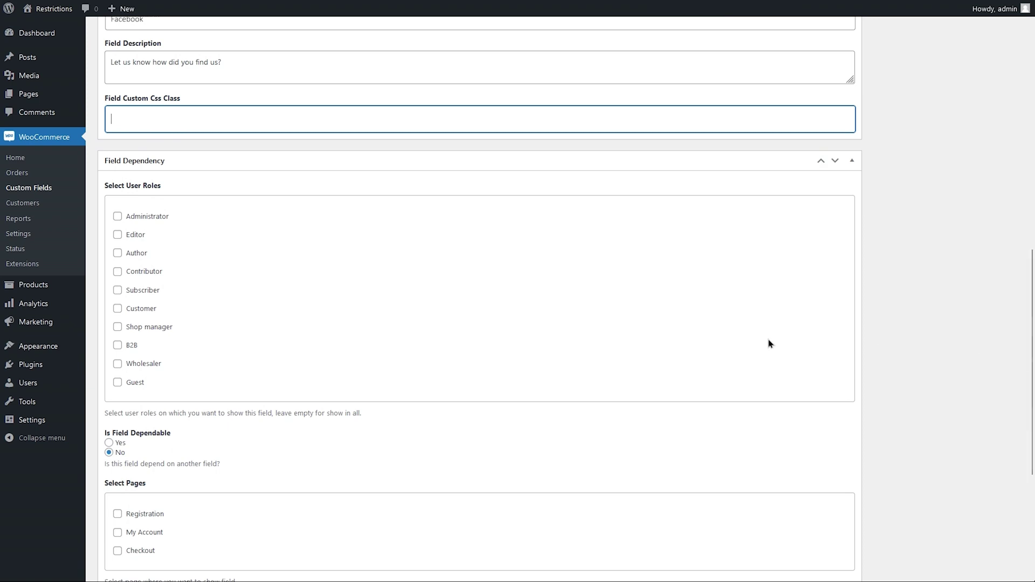
- Show the field on Registration, My Account and Checkout, placed After Customer Details at checkout
left_click(181, 226)
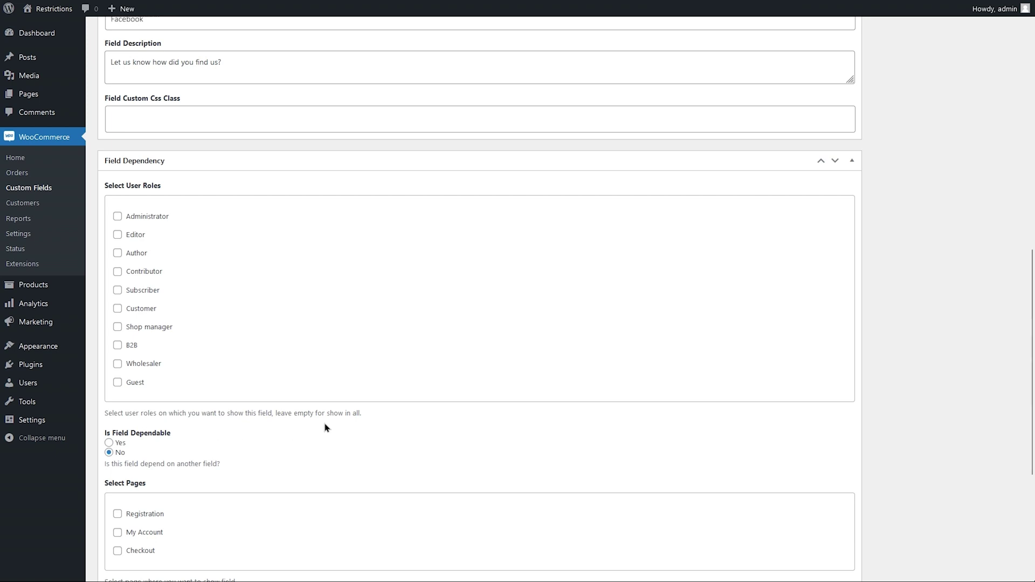
left_click_drag(1031, 315, 978, 422)
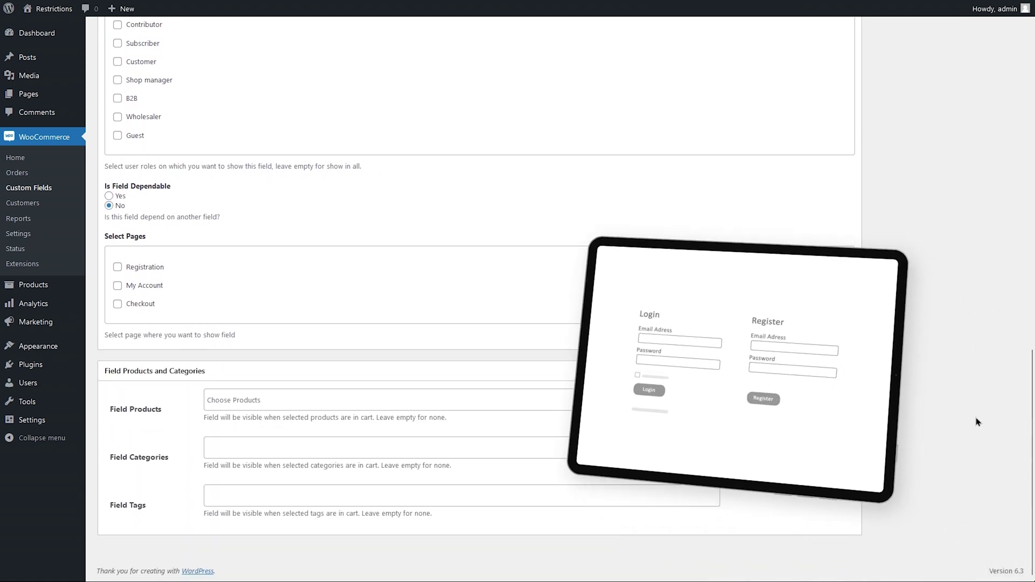
left_click(117, 269)
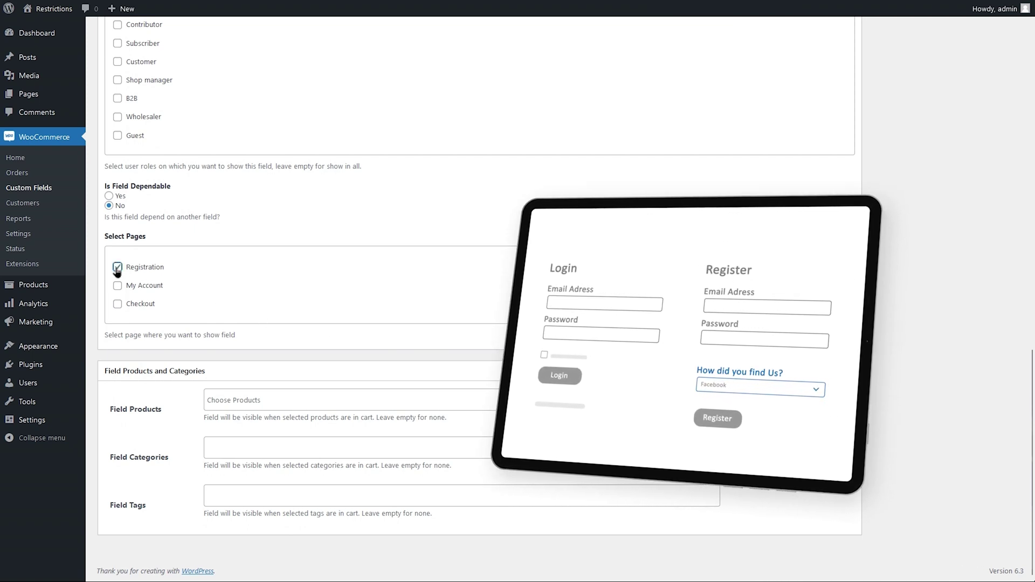
left_click(117, 286)
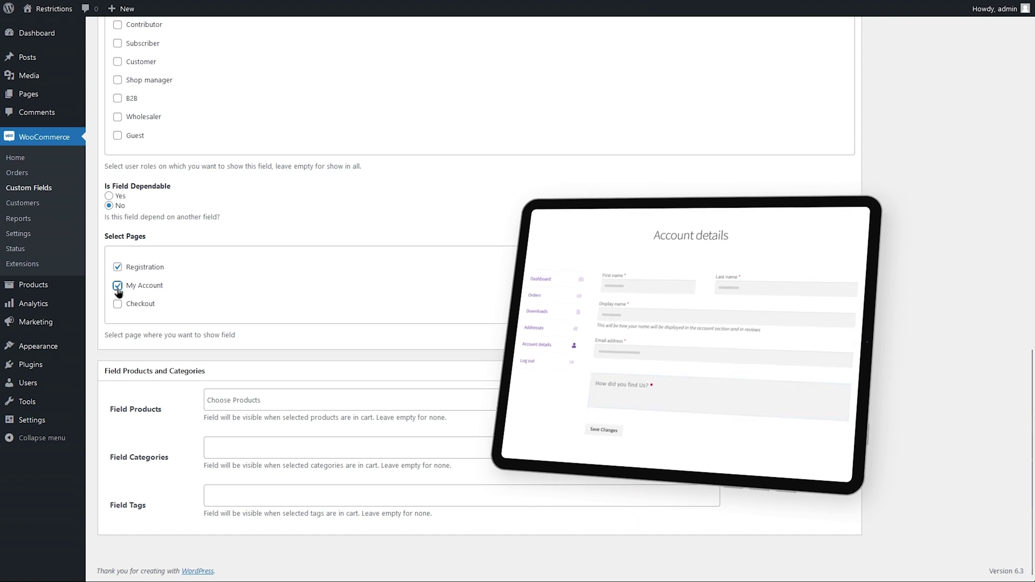
left_click(118, 304)
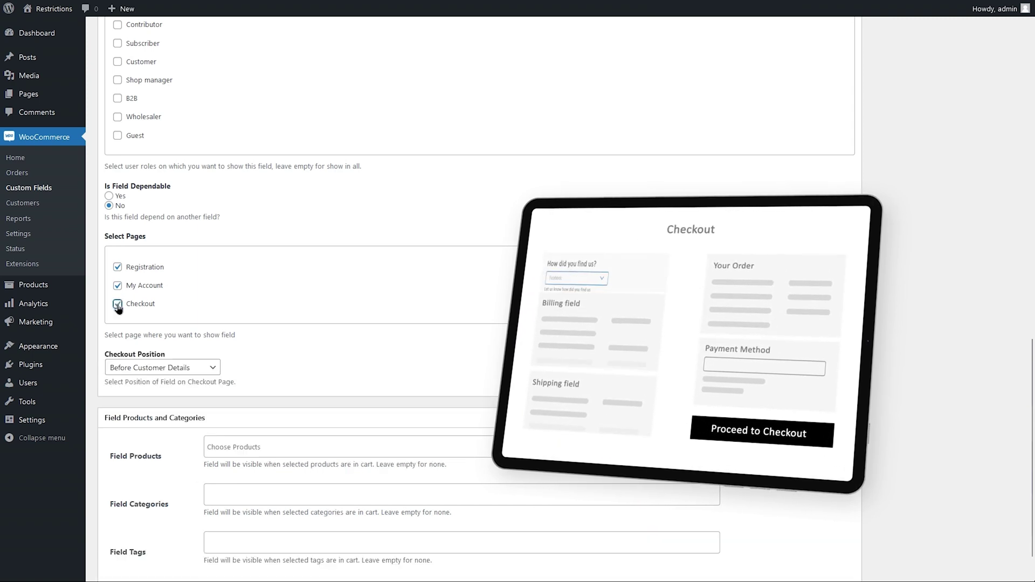
left_click(211, 369)
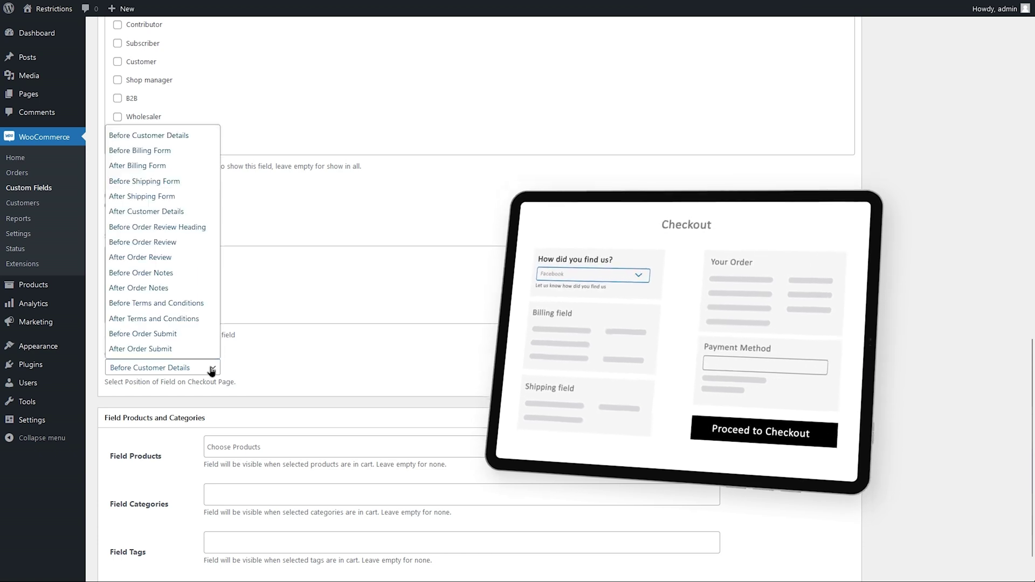
left_click(206, 215)
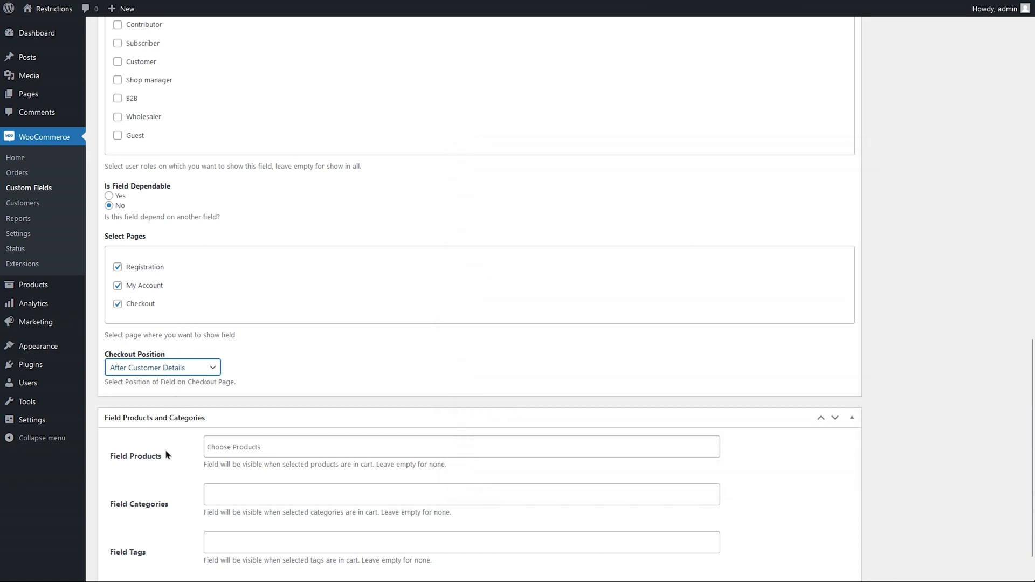
left_click(166, 459)
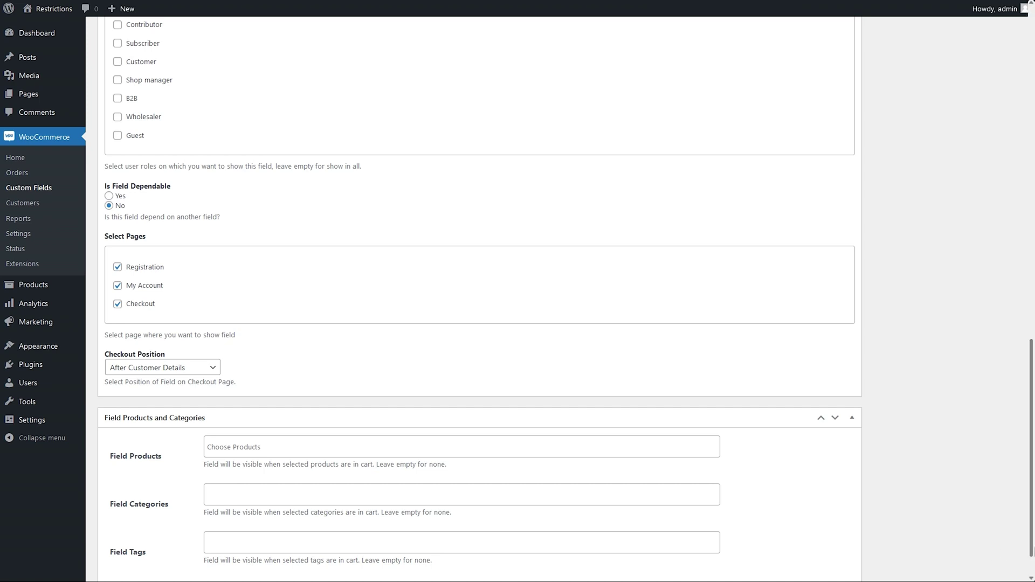
scroll(480, 300, "up", 15)
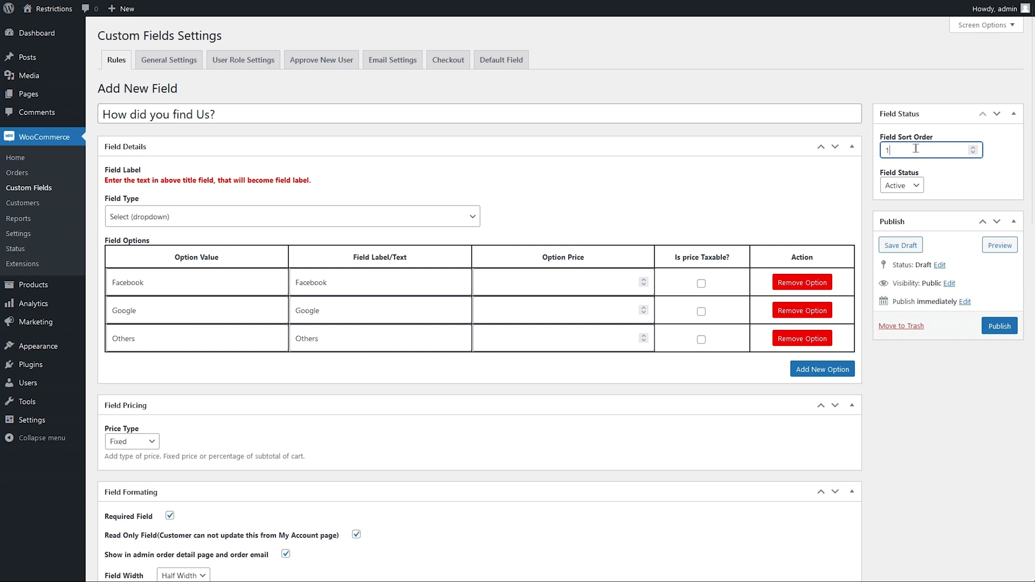
- Publish the 'How did you find Us?' field with sort order 1
left_click(1008, 329)
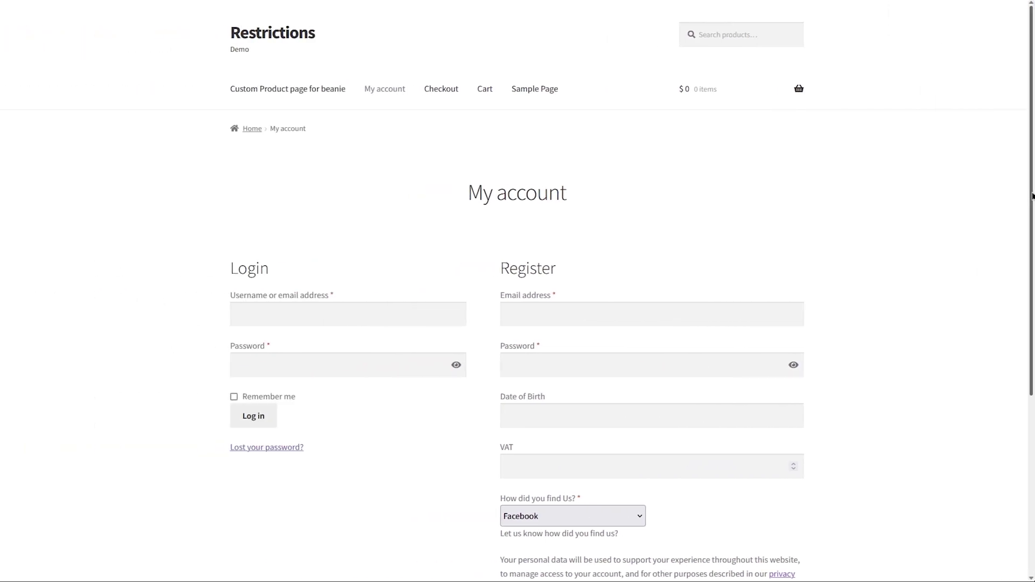
- Scroll the storefront Register form to view the Date of Birth, VAT and How did you find Us? fields
scroll(1031, 195, "down", 3)
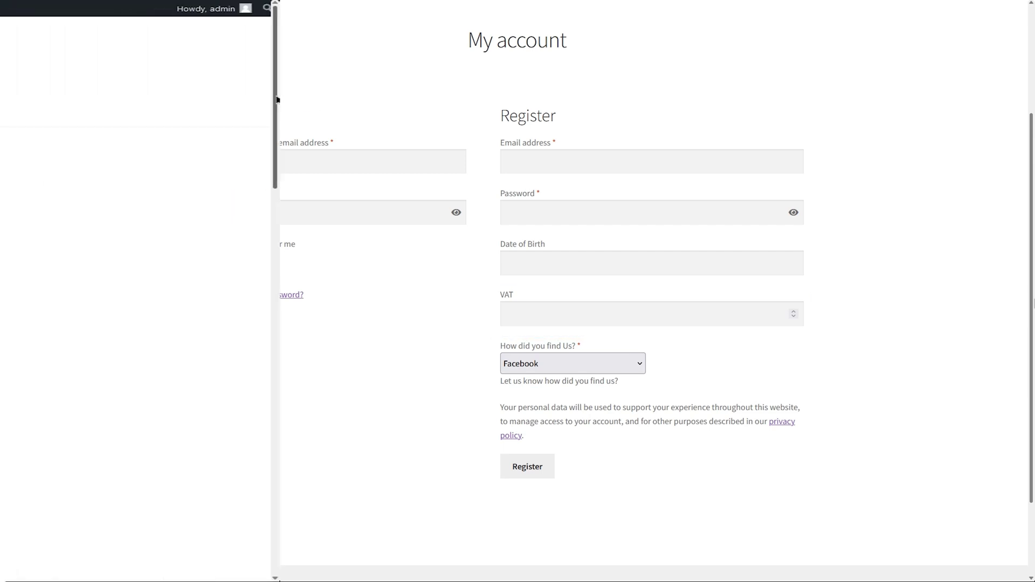
scroll(1031, 102, "down", 12)
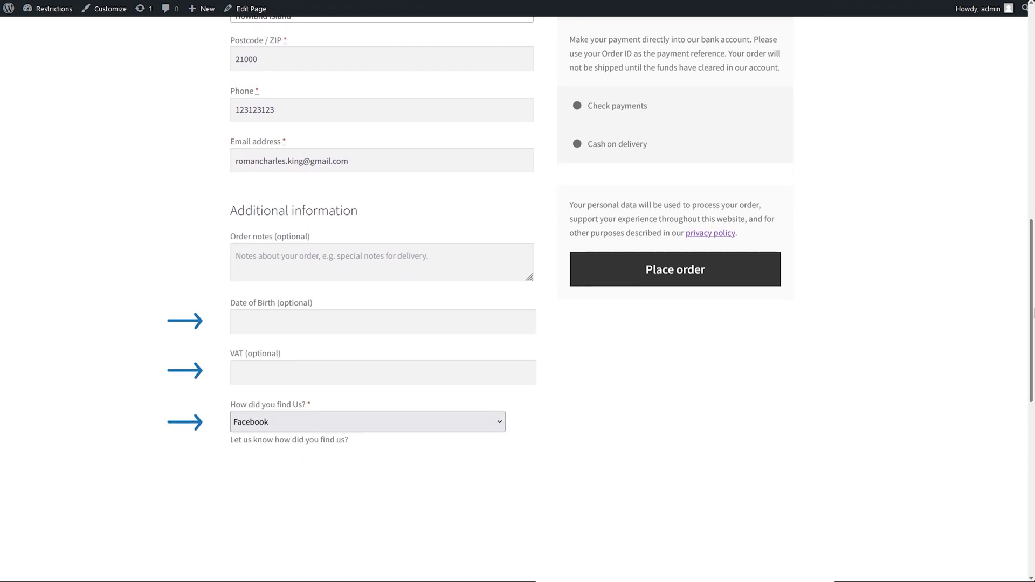
- Scroll the checkout page to check the custom fields under Additional information
scroll(784, 96, "up", 15)
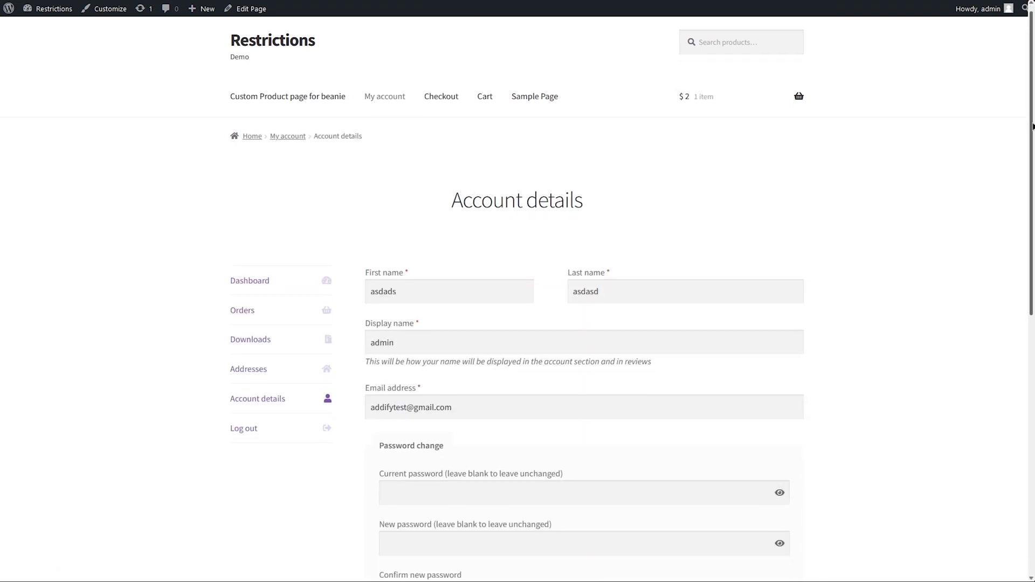
scroll(1033, 127, "down", 7)
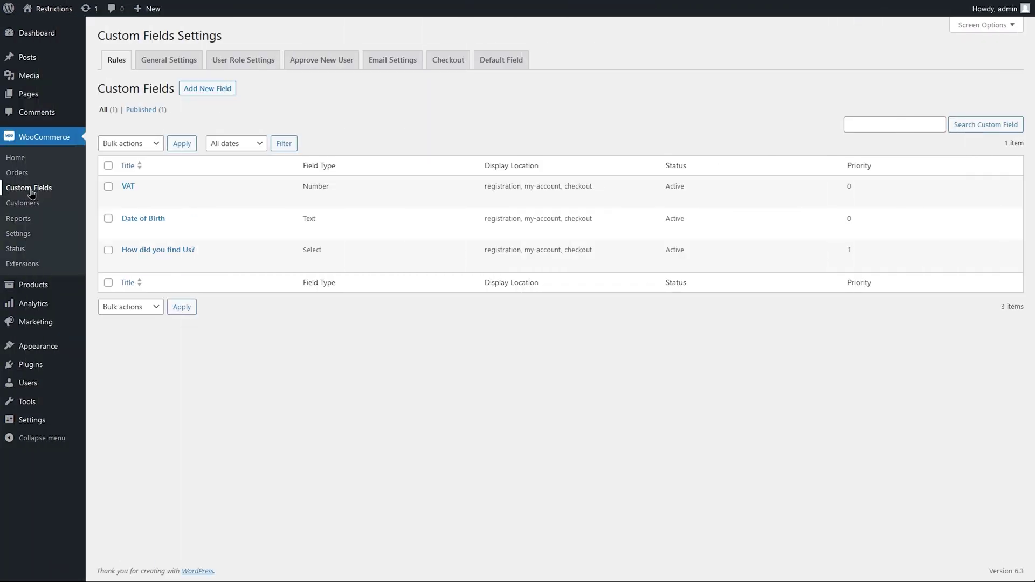
- Set the General Settings Additional Fields Section Title to 'Custom fields'
left_click(162, 64)
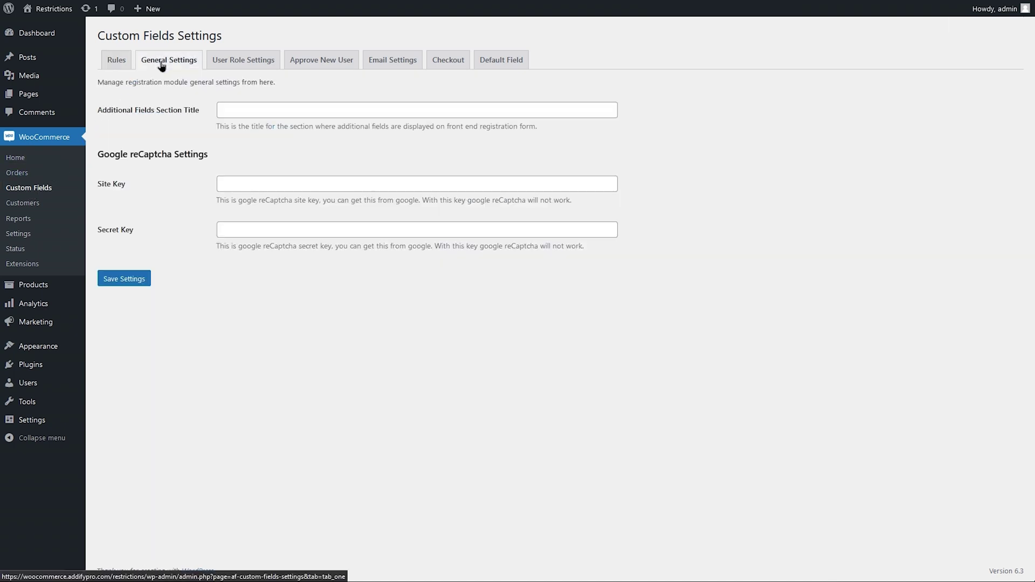
left_click(294, 110)
type("Custom fields")
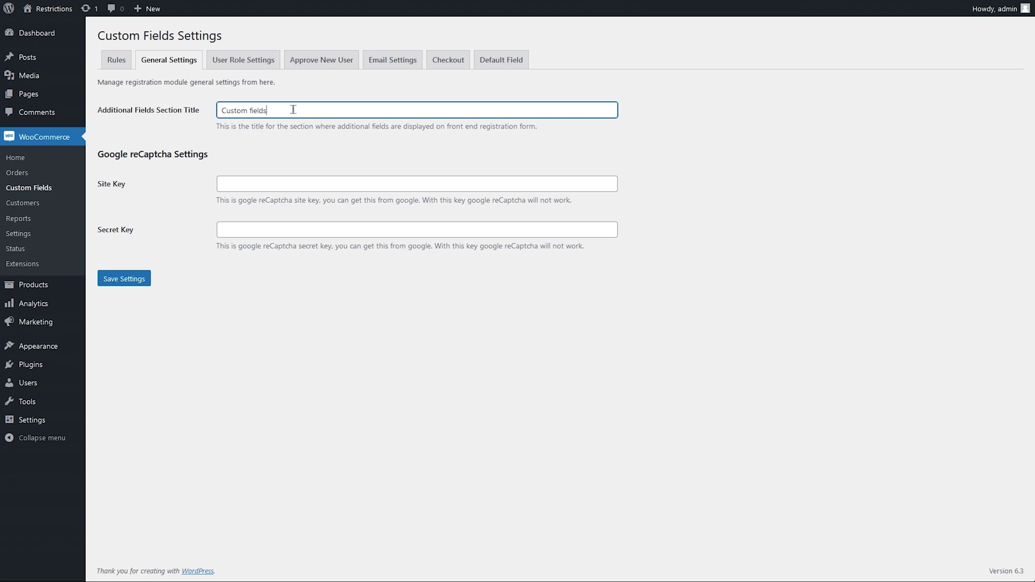
left_click(139, 194)
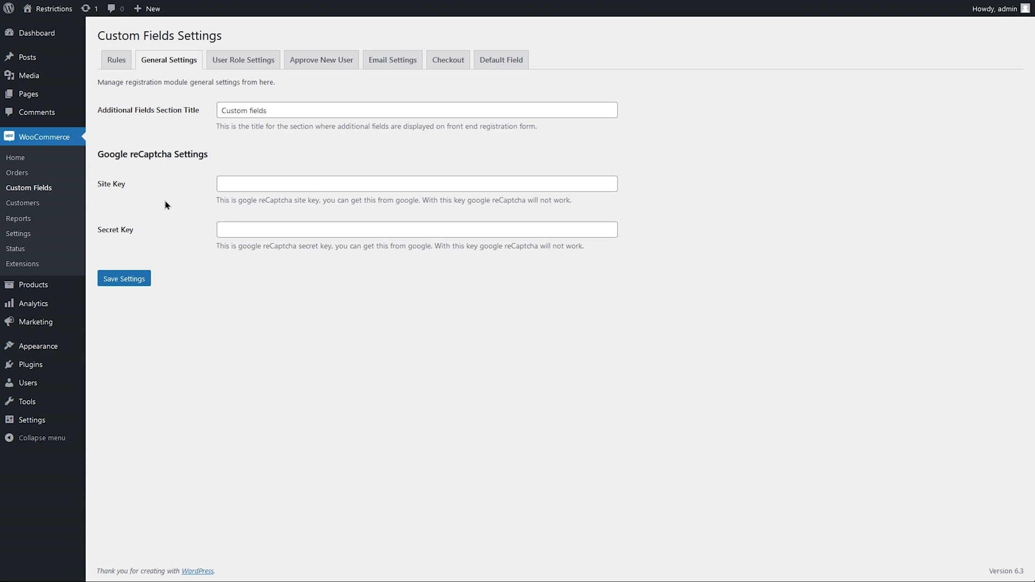
left_click(245, 61)
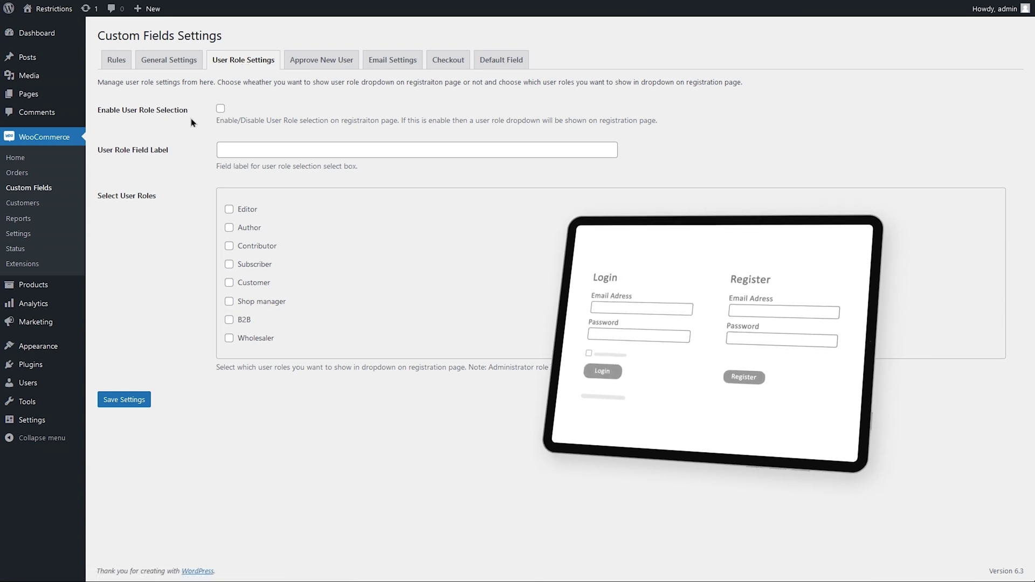
- Enable registration role selection labelled 'User role' offering Editor, Customer and B2B
left_click(221, 109)
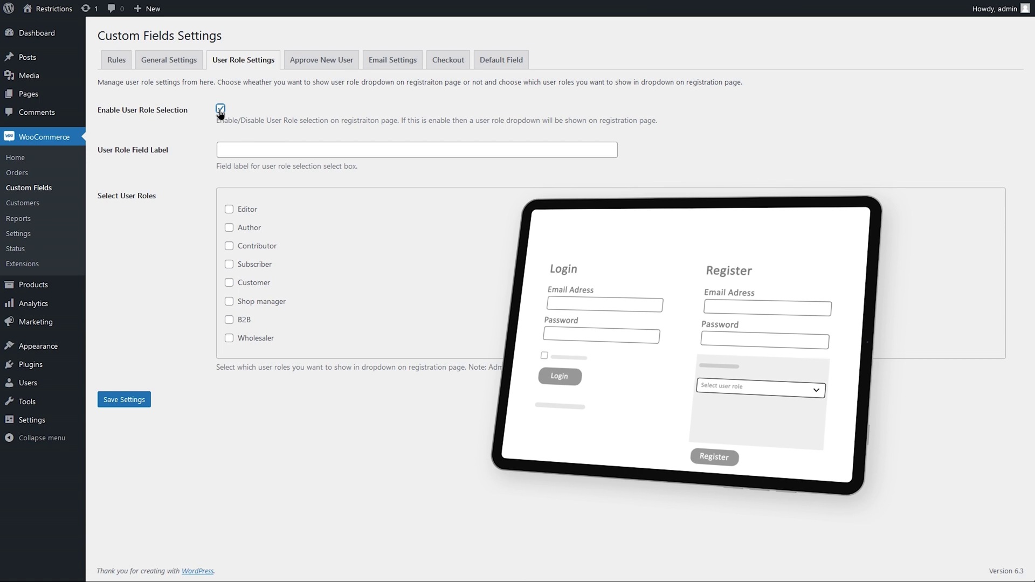
left_click(285, 151)
type("User role")
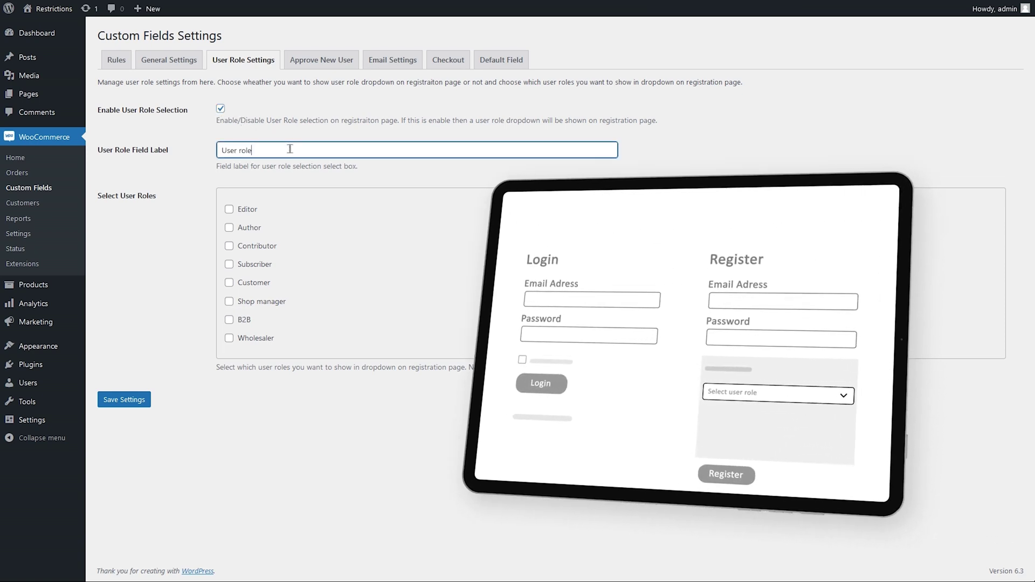
left_click(229, 210)
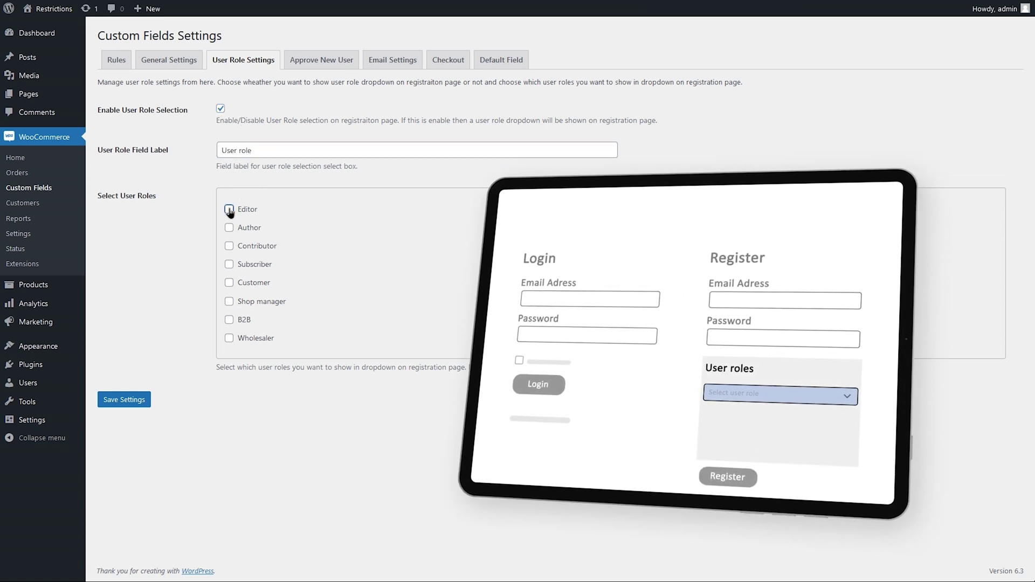
left_click(230, 282)
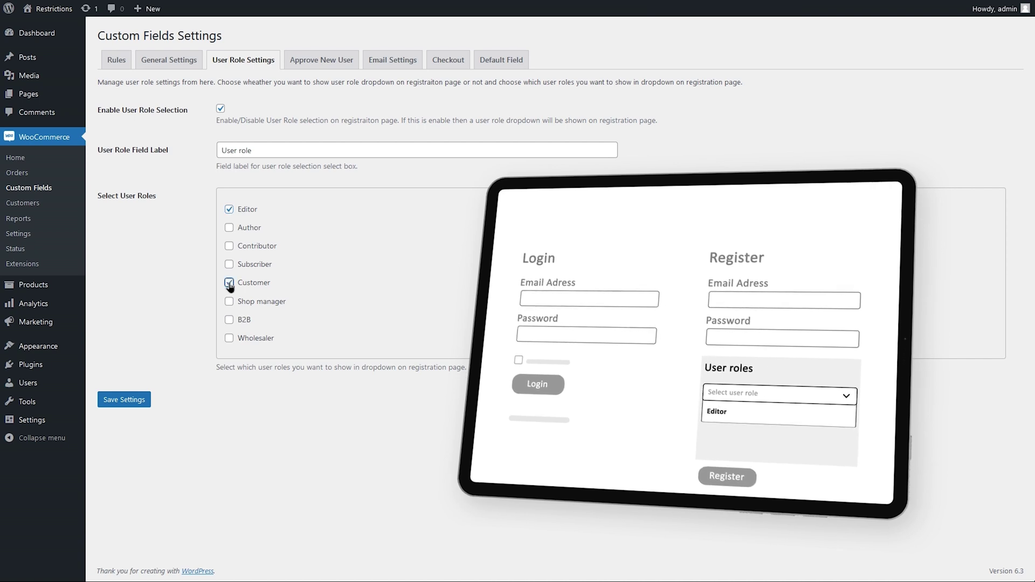
left_click(229, 319)
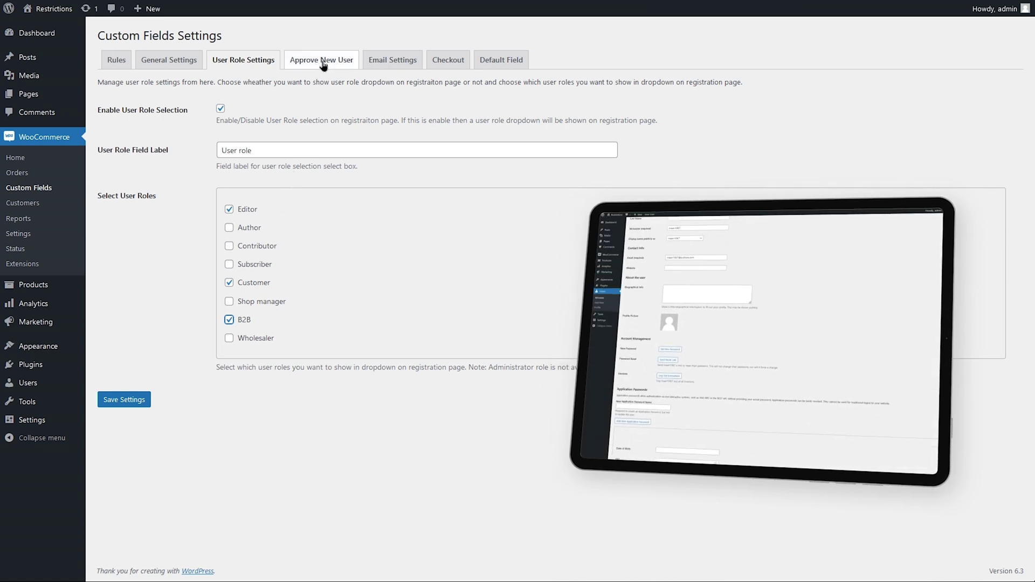
- Enable Approve New User at the Checkout Page, excluding the B2B and Wholesaler roles
left_click(322, 61)
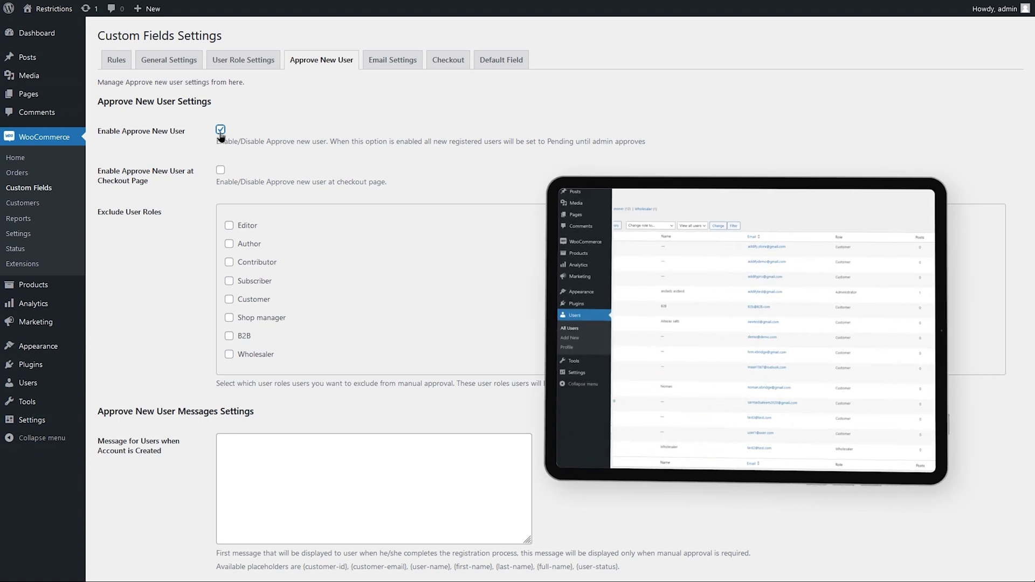
left_click(221, 172)
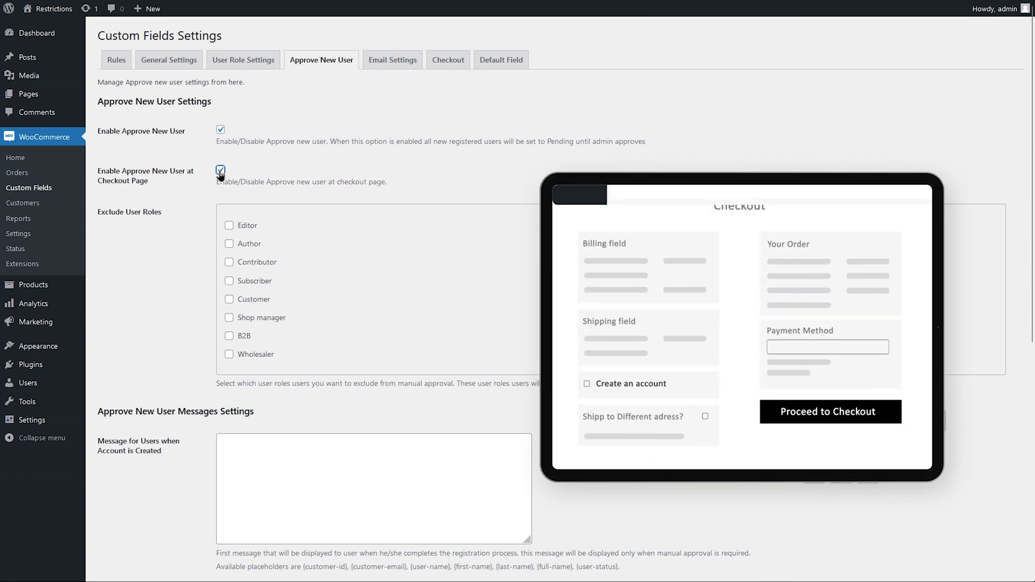
left_click(230, 335)
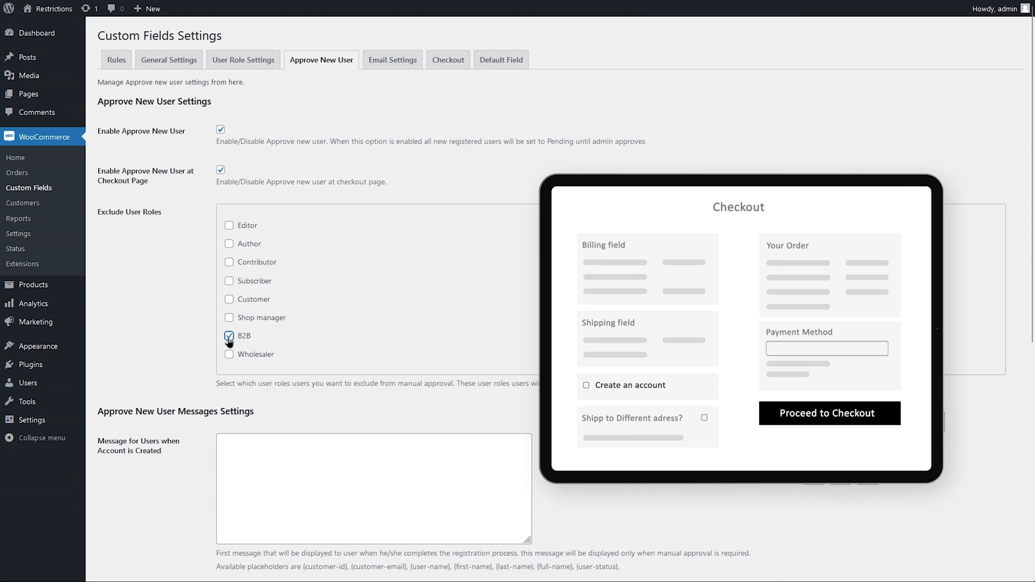
left_click(229, 354)
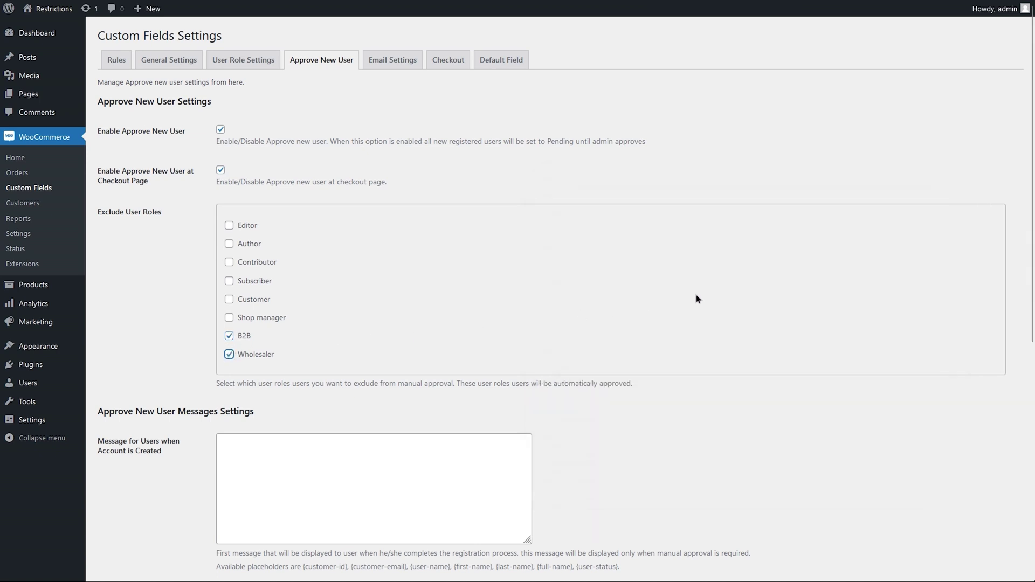
left_click_drag(1030, 236, 1030, 290)
scroll(560, 299, "down", 5)
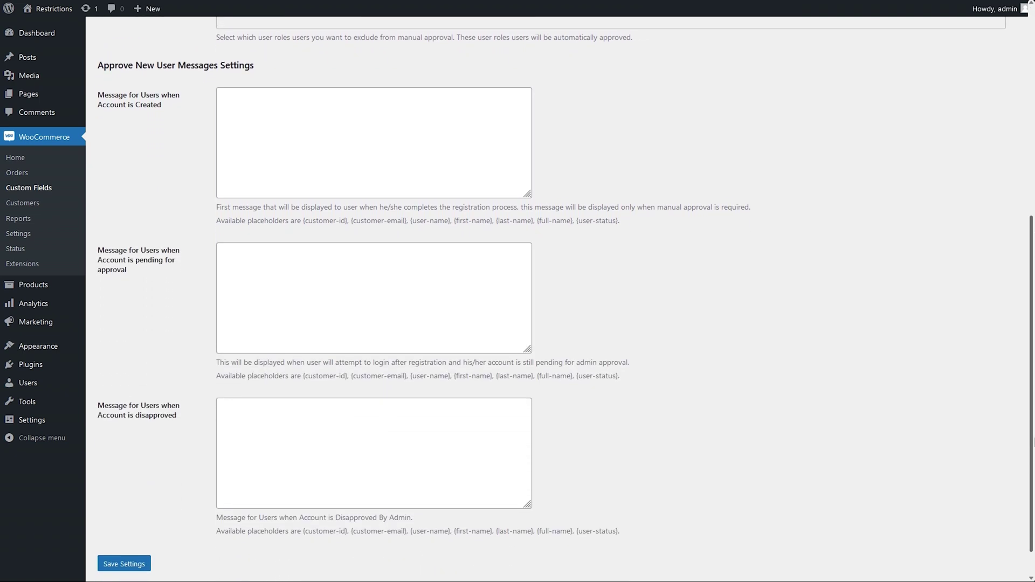
scroll(551, 297, "up", 7)
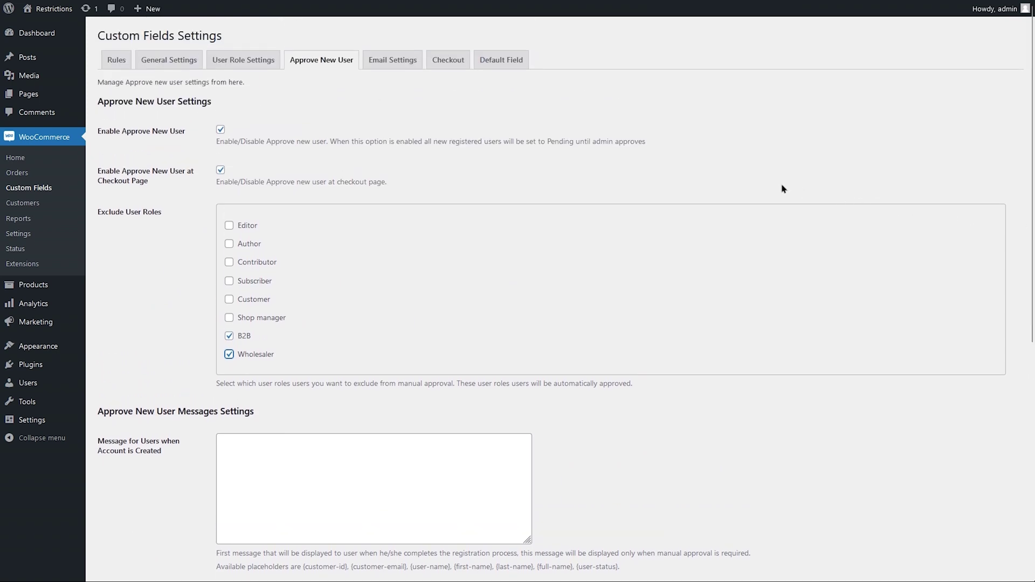
- Look over the blank admin, welcome, approved and disapproved email texts in Email Settings
left_click(389, 64)
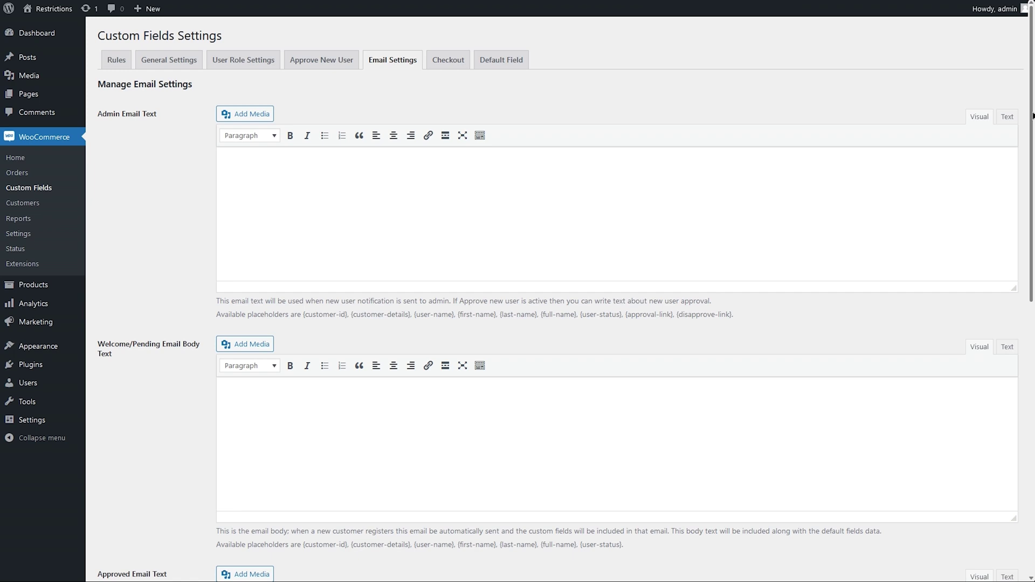
scroll(1029, 162, "down", 1)
scroll(1029, 161, "down", 8)
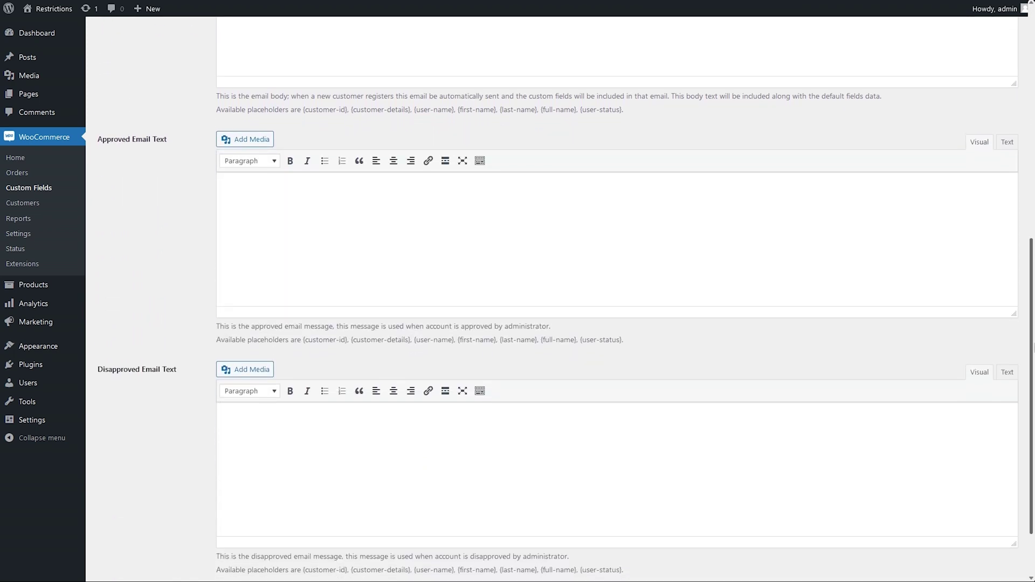
scroll(560, 302, "up", 6)
scroll(1029, 161, "up", 2)
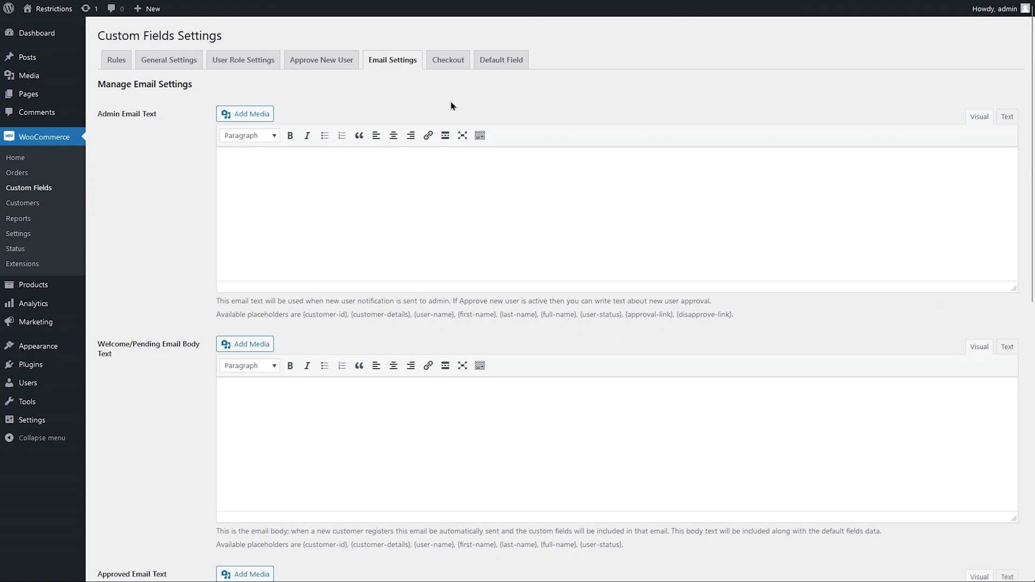
left_click(452, 62)
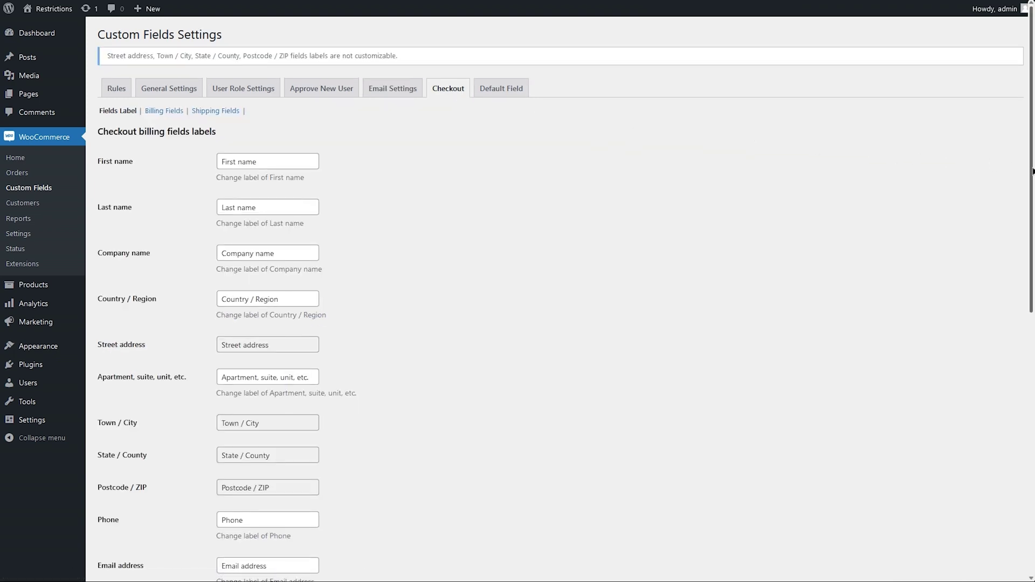
- Remove First name from the Administrator's billing fields, then list shipping fields per user role
left_click_drag(1031, 172, 1032, 386)
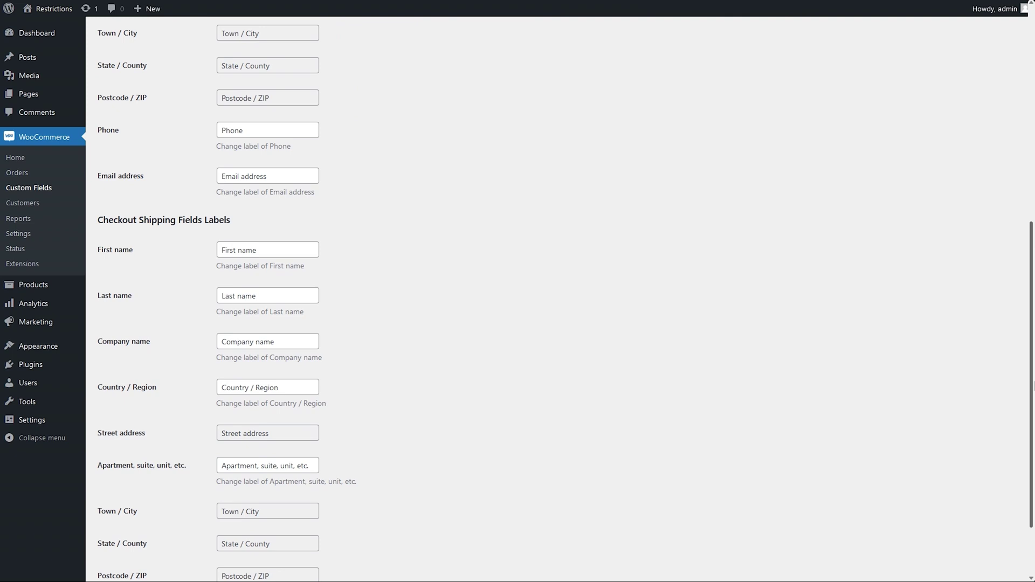
scroll(560, 299, "up", 7)
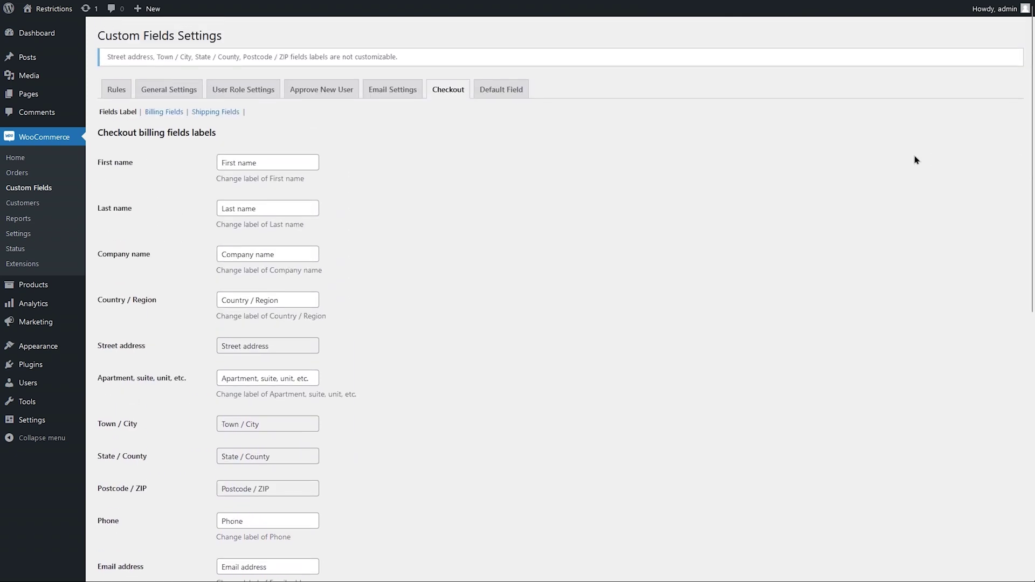
left_click(164, 113)
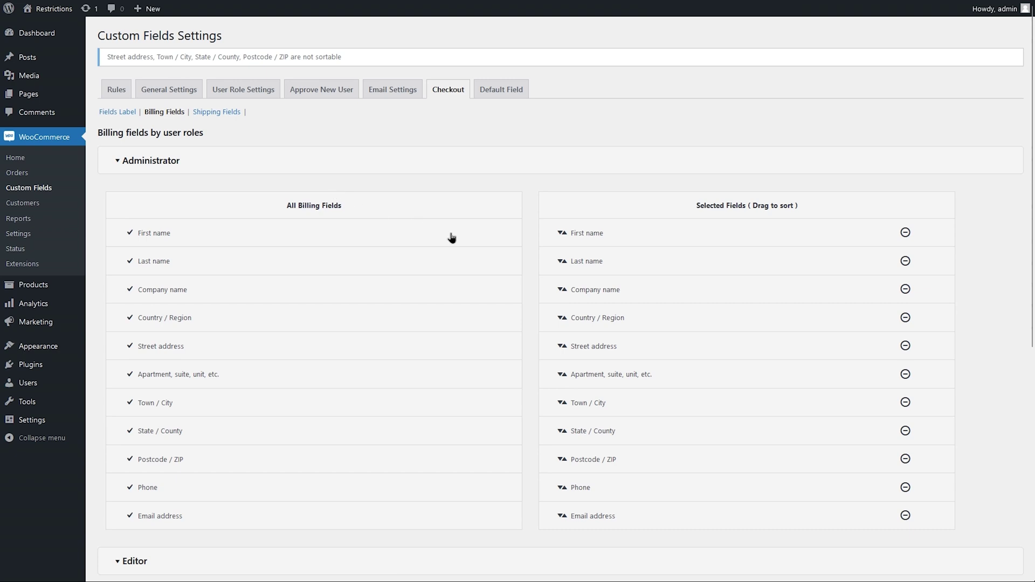
left_click(904, 235)
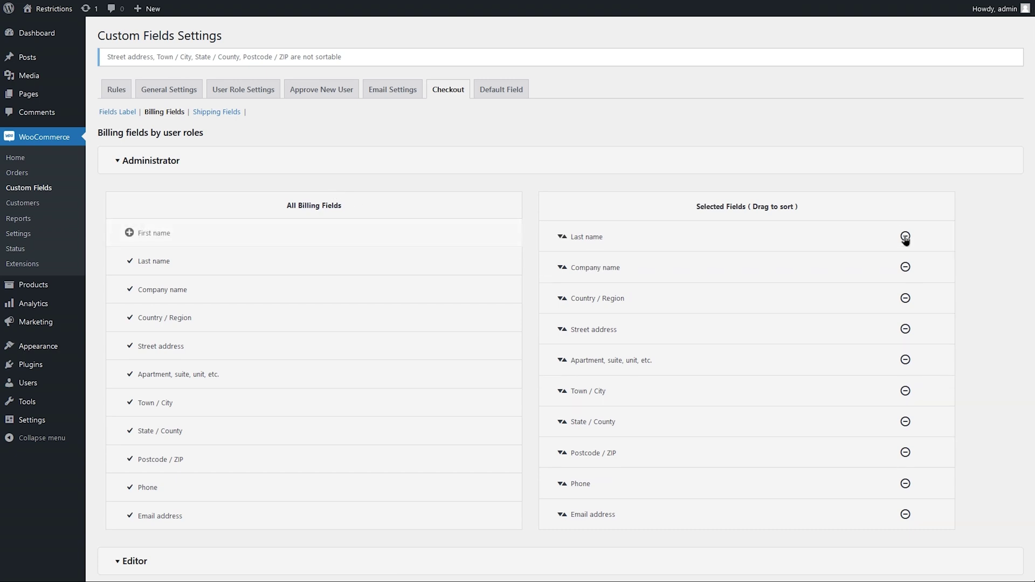
left_click(163, 166)
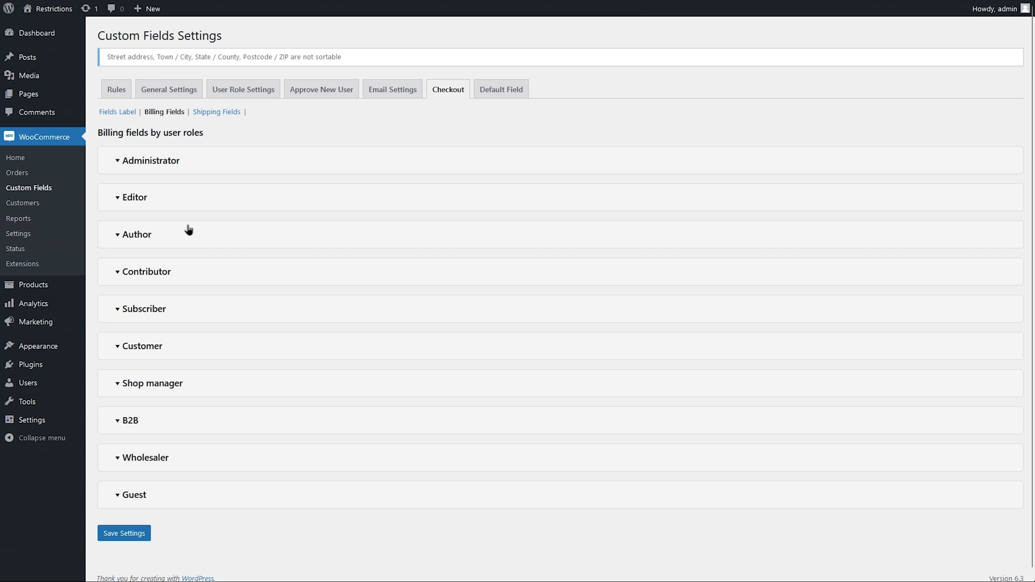
left_click(220, 116)
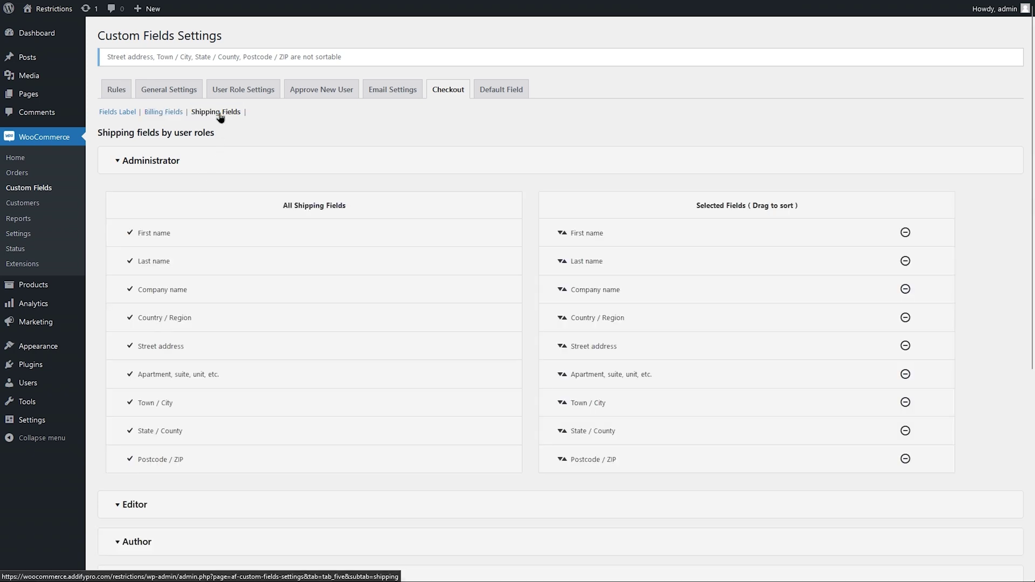
left_click(182, 165)
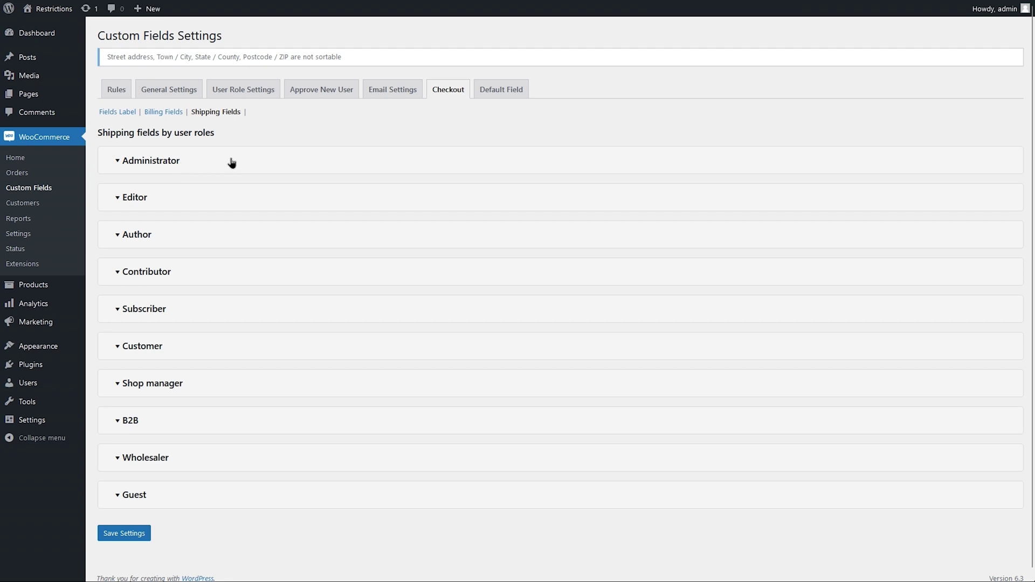
- On the Default Field tab, expand the Company field and begin editing its Label
left_click(502, 93)
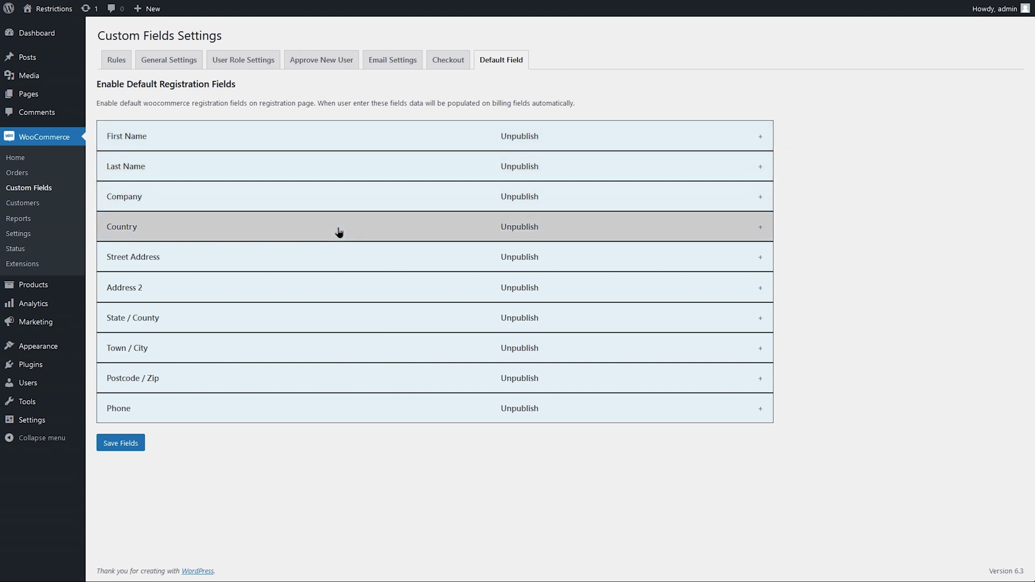
left_click(338, 202)
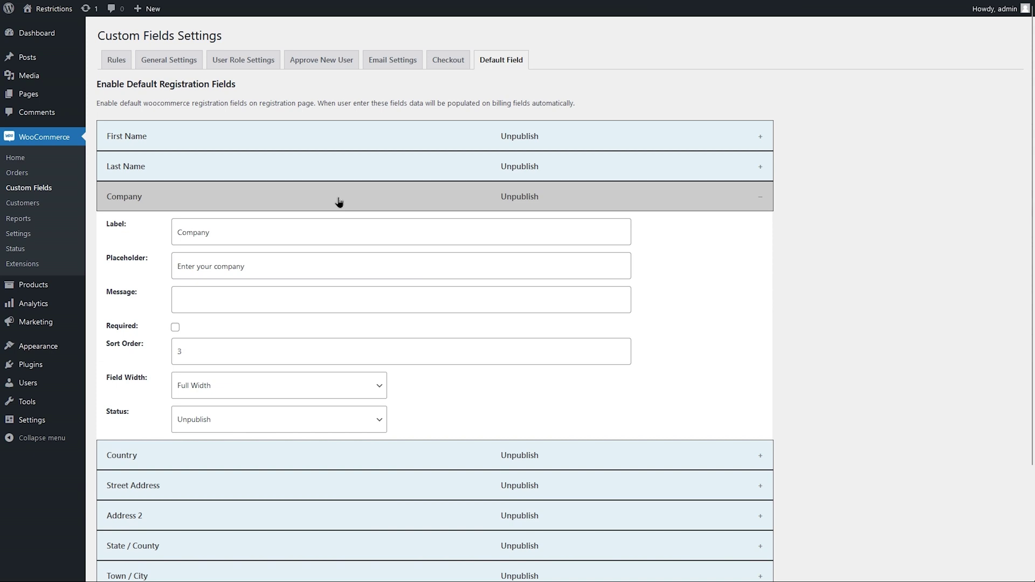
left_click(255, 232)
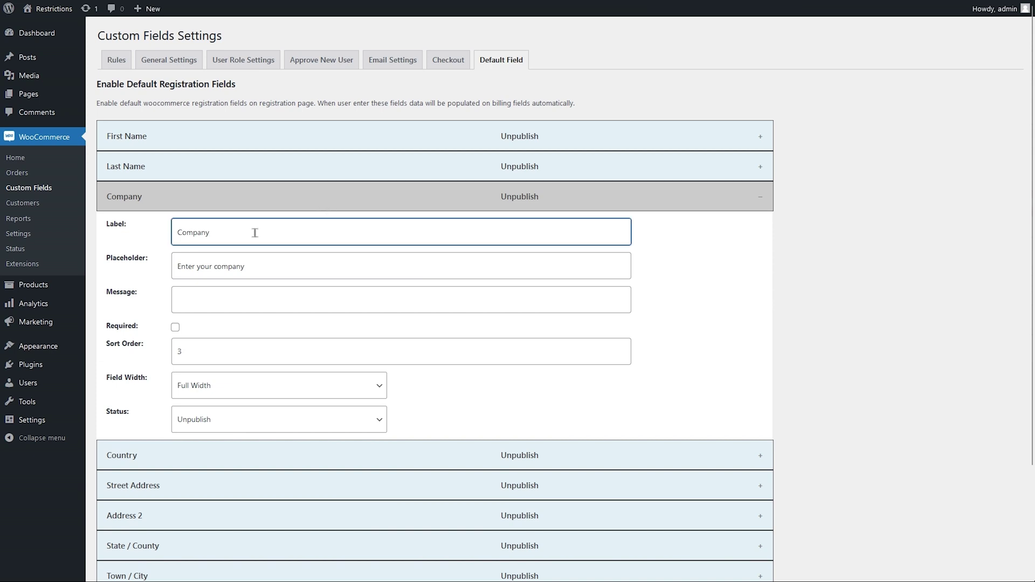